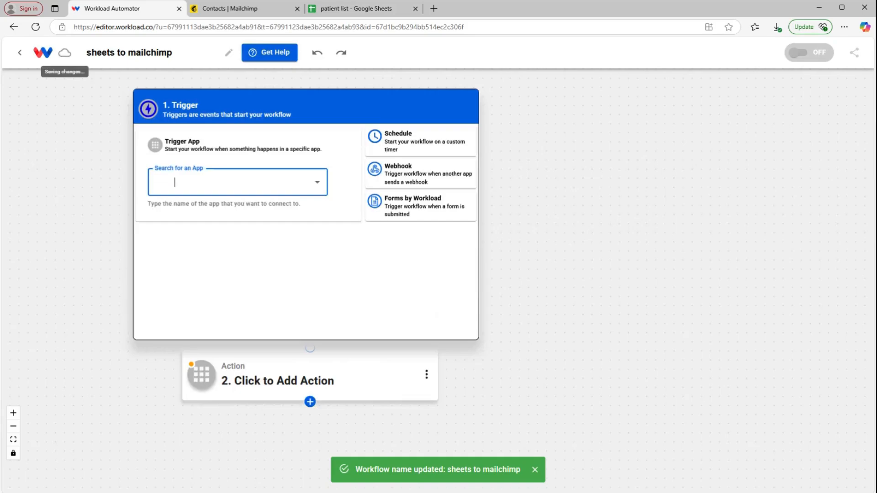
- Set the workflow trigger to the New Spreadsheet Row event in Google Sheets
text(sheets)
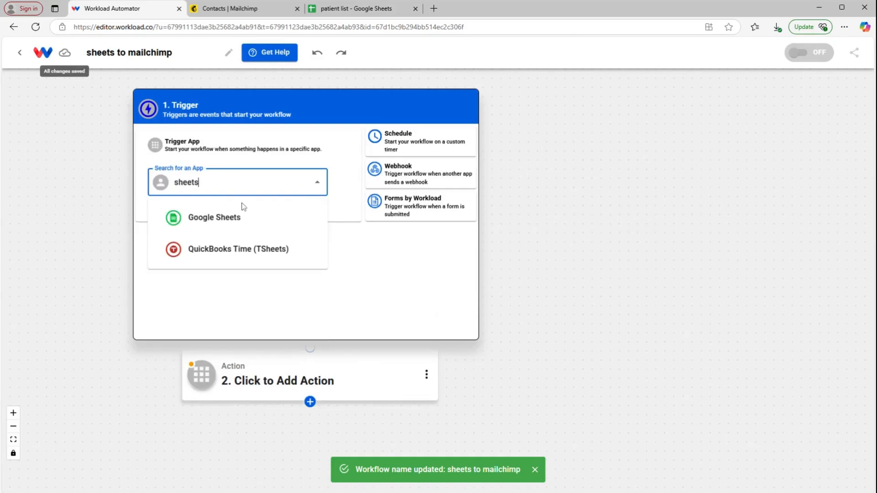
click(234, 223)
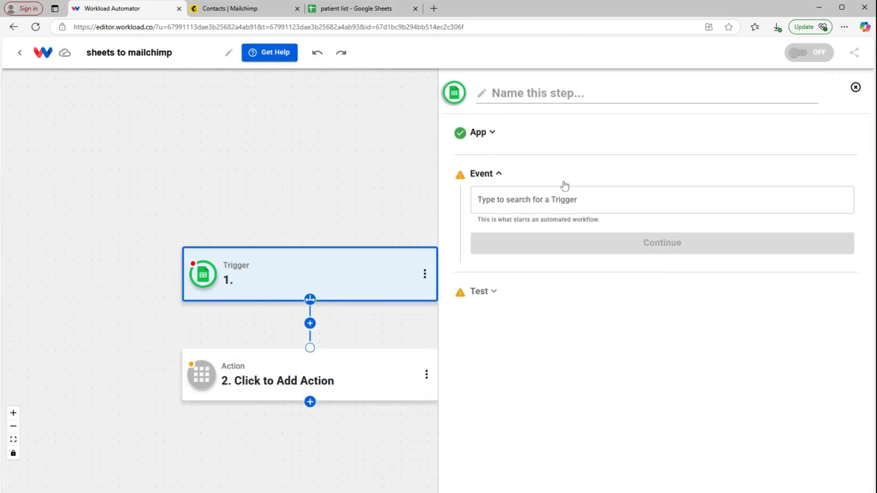
click(564, 191)
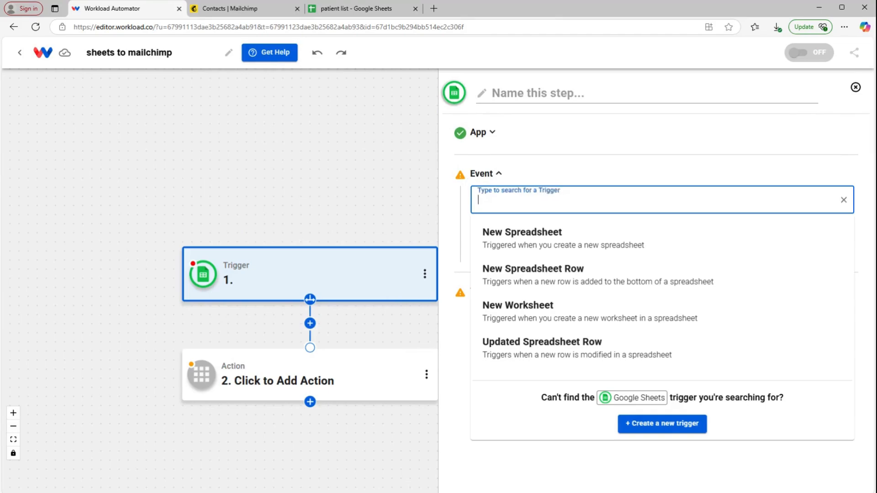
click(509, 280)
click(546, 246)
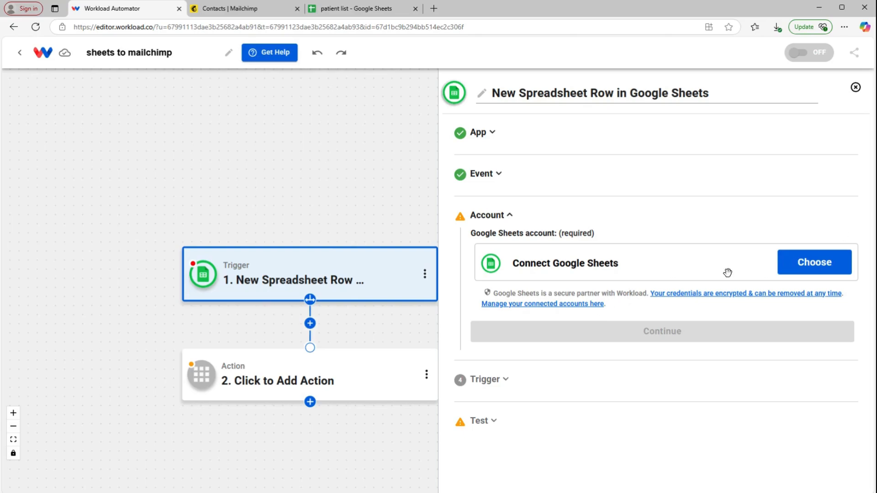
- Connect the saved Google Sheets account to the trigger
click(814, 260)
click(547, 328)
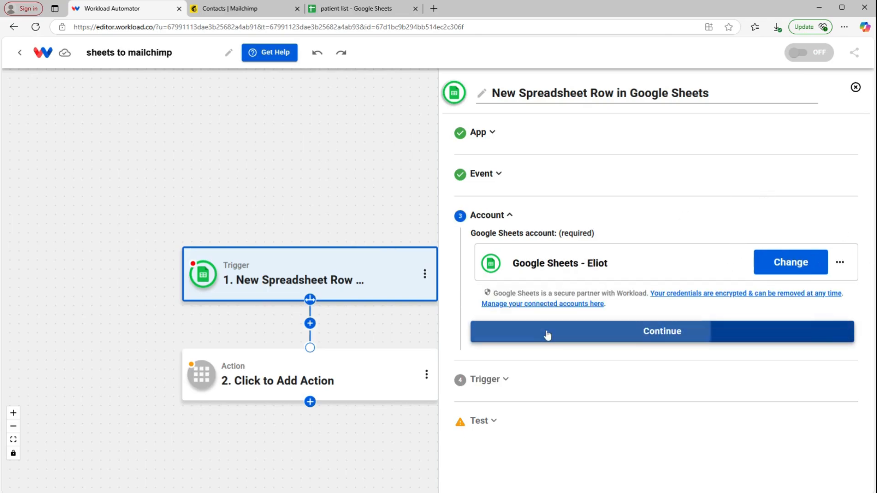
click(548, 336)
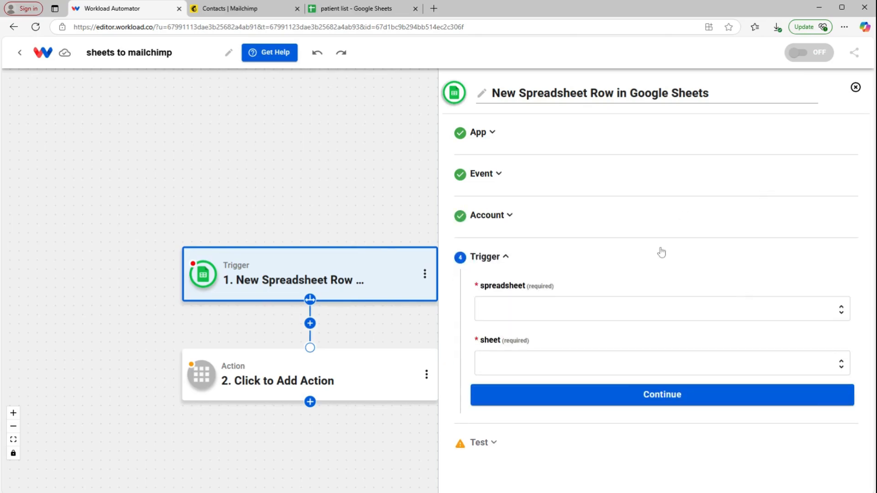
- Point the trigger at the "patient list" spreadsheet and its "New Patients" sheet
click(617, 307)
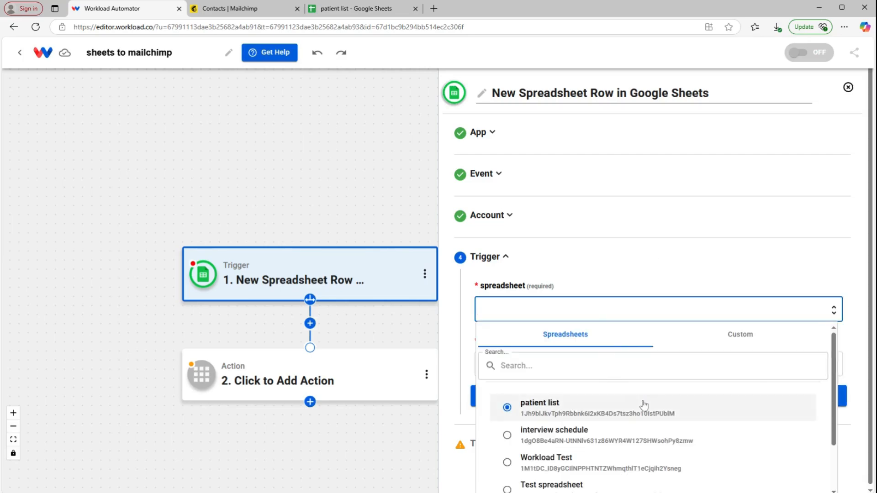
click(568, 414)
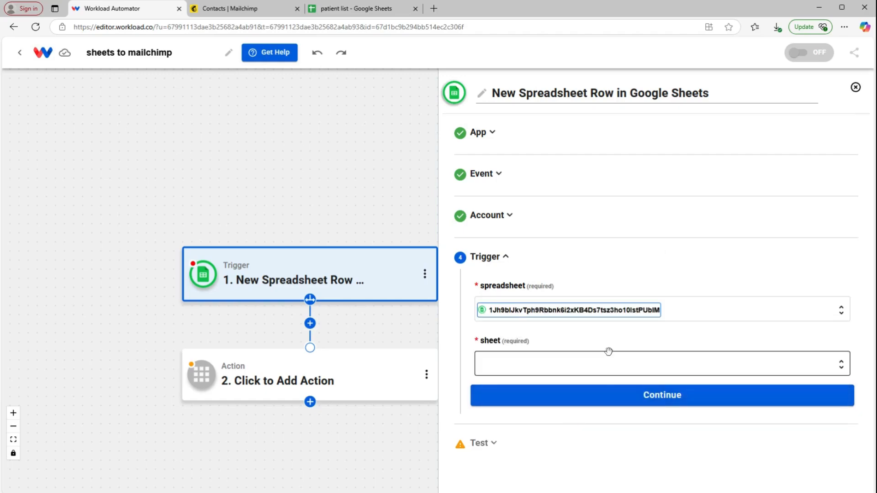
click(580, 365)
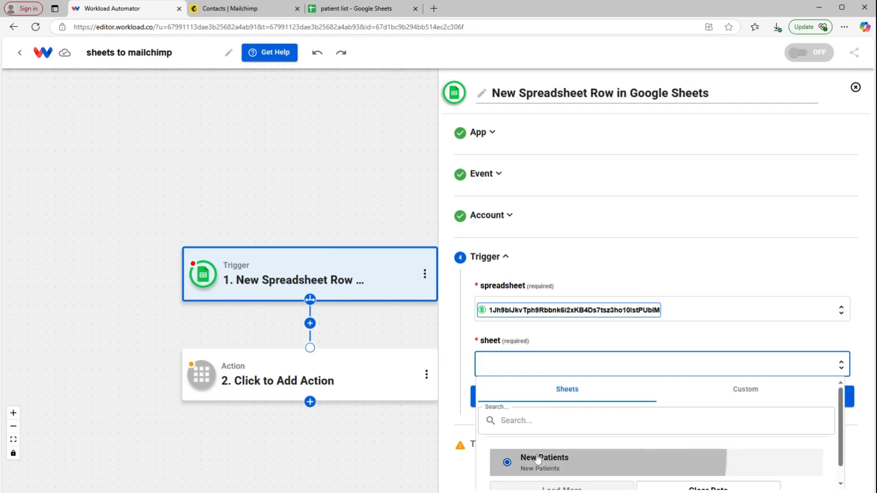
click(536, 458)
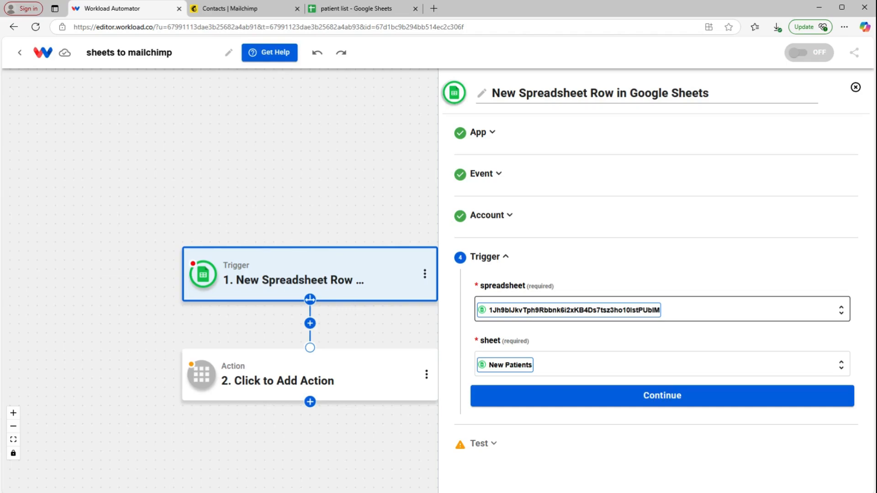
click(605, 397)
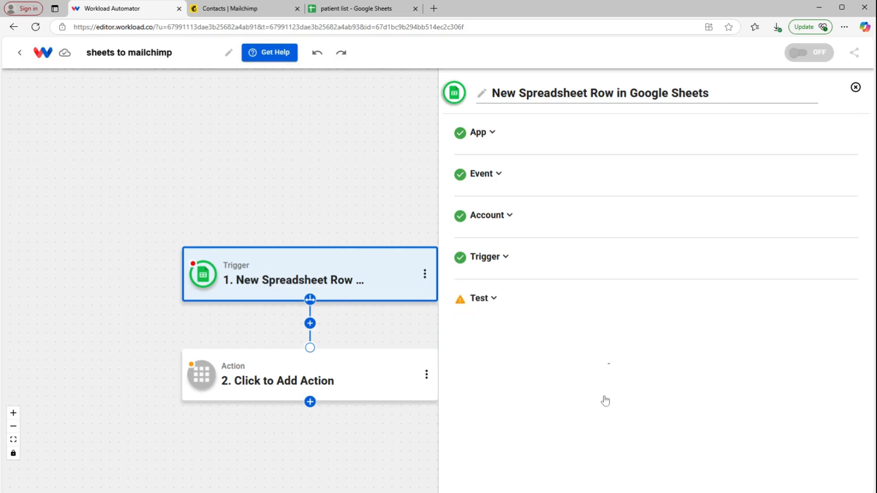
- Test the trigger, review the column data of the sample spreadsheet row, and proceed to the action
click(589, 431)
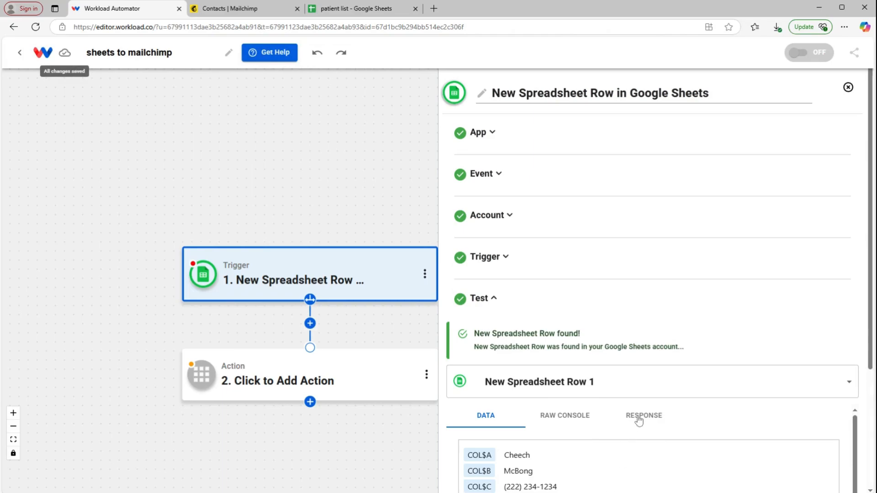
scroll(636, 413, down, 2)
scroll(620, 430, down, 1)
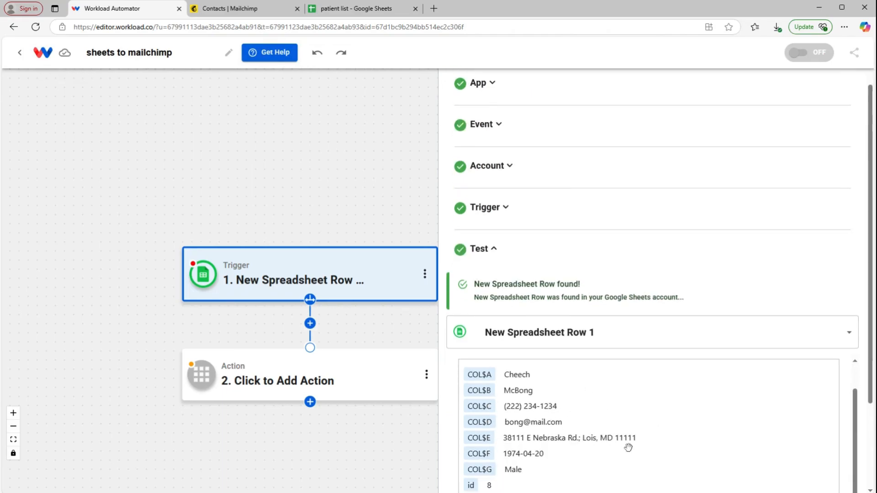
scroll(646, 412, down, 1)
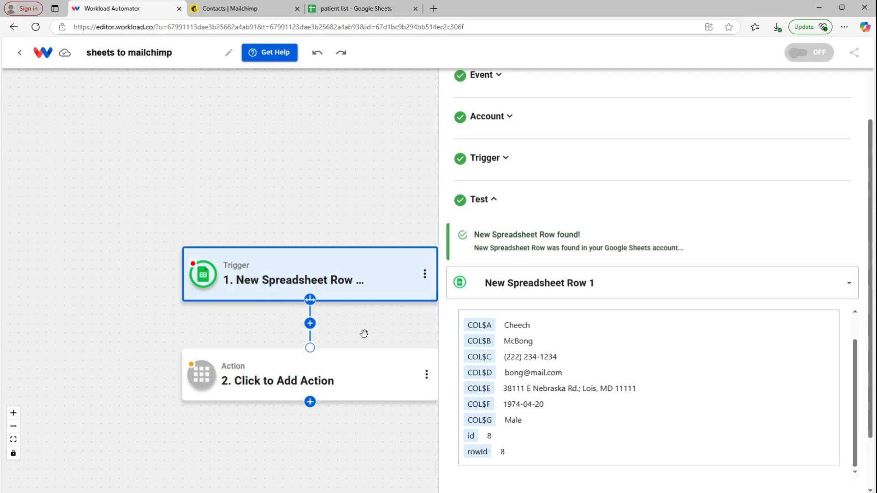
scroll(638, 366, down, 2)
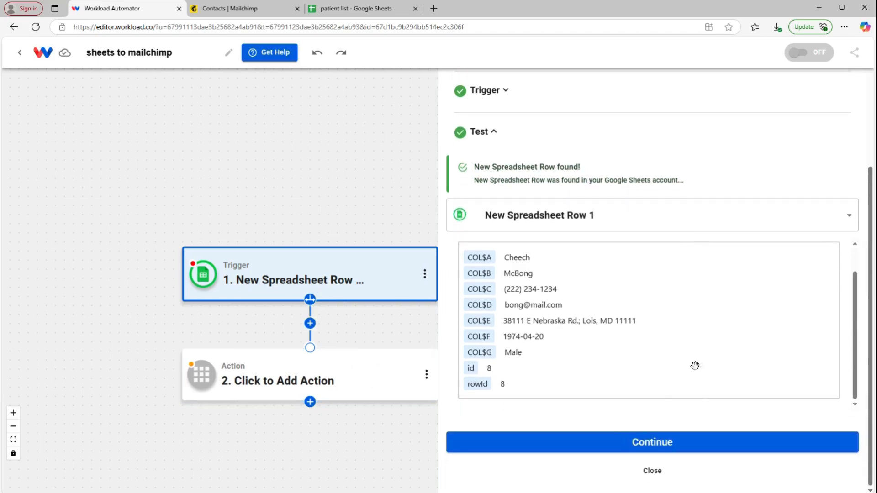
click(604, 441)
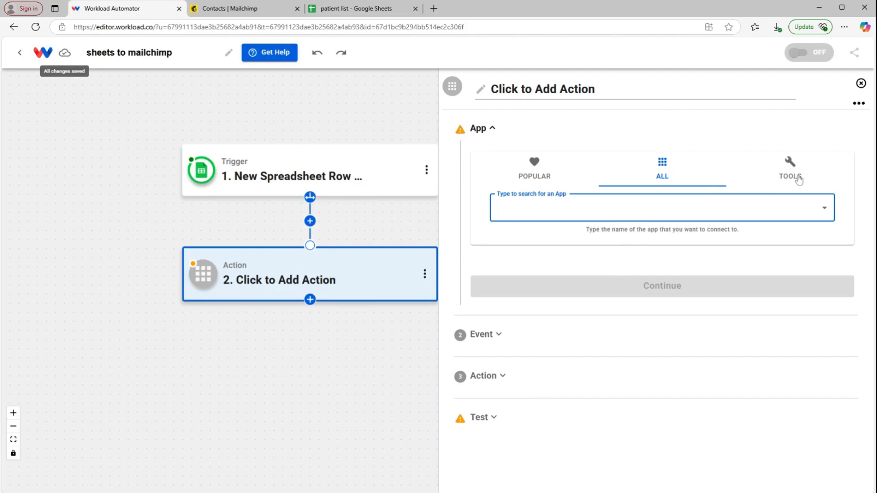
- Set the second step to the AI Formatter by Workload tool with the Format Data event
click(789, 160)
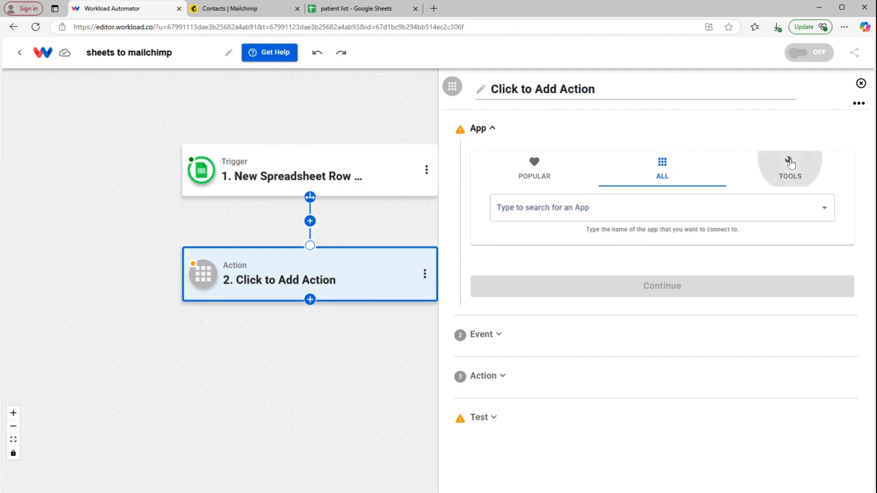
click(734, 197)
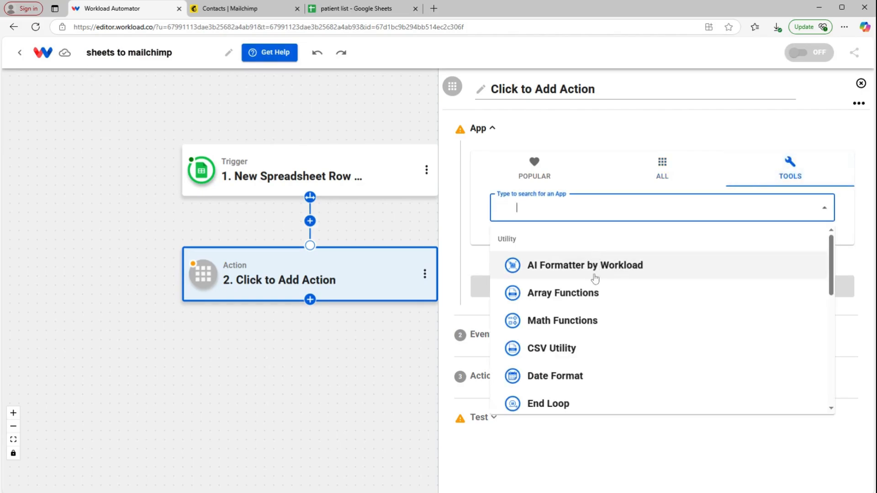
click(594, 269)
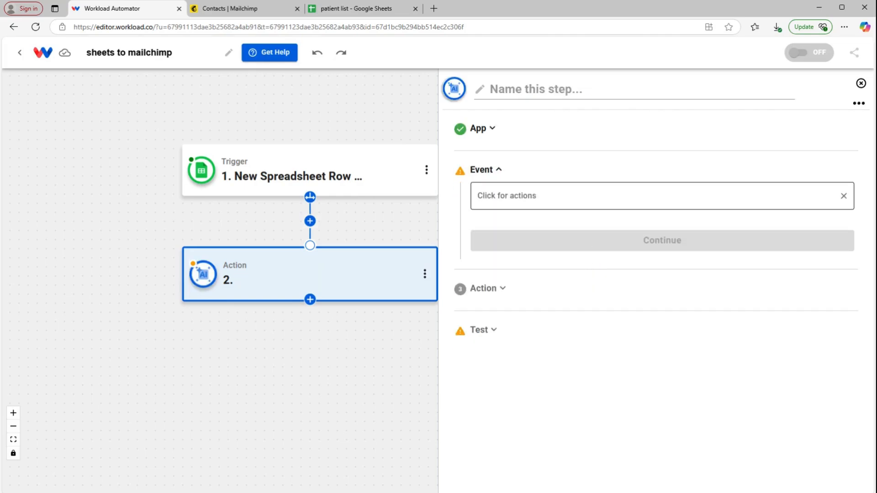
click(498, 252)
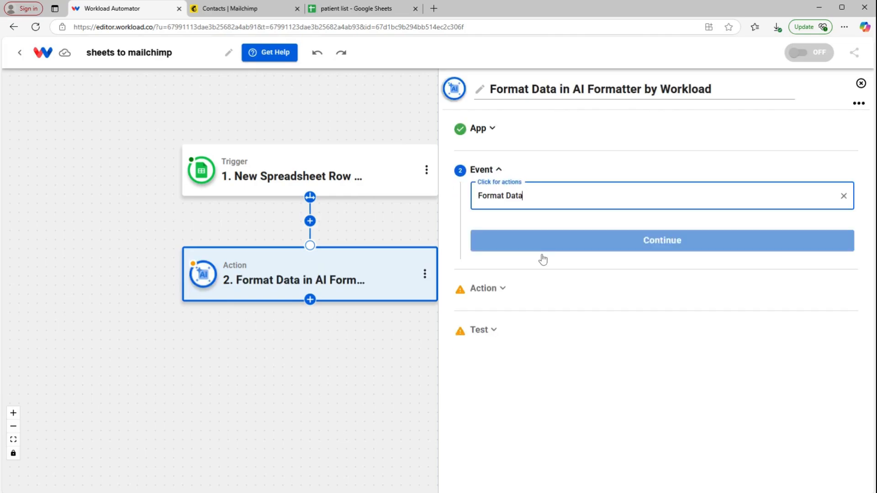
click(565, 250)
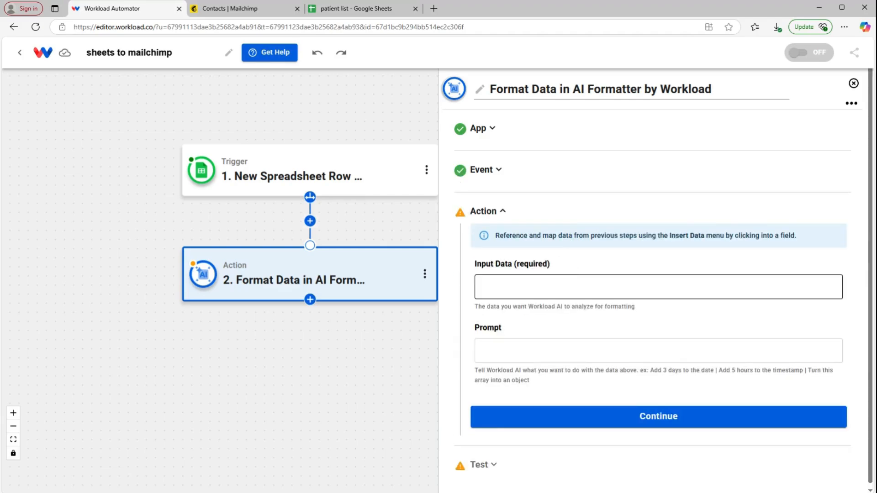
- Map the address column COL$E from the Google Sheets trigger into the formatter's Input Data
click(562, 290)
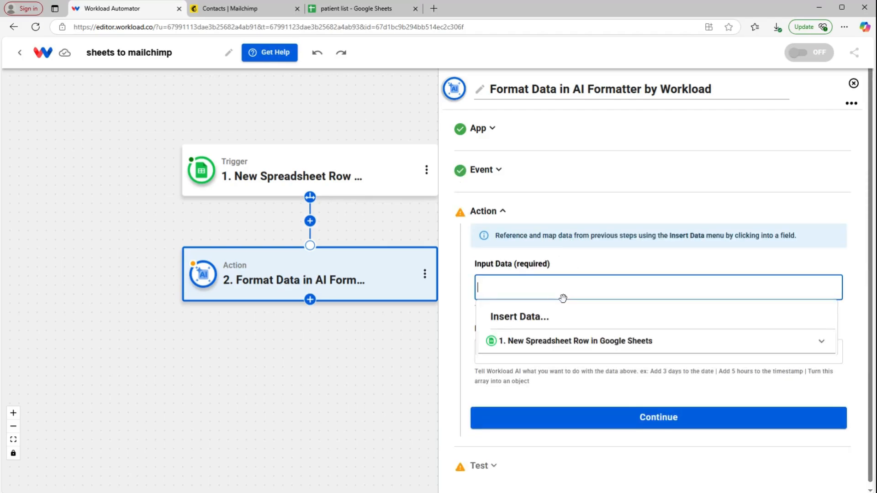
click(564, 343)
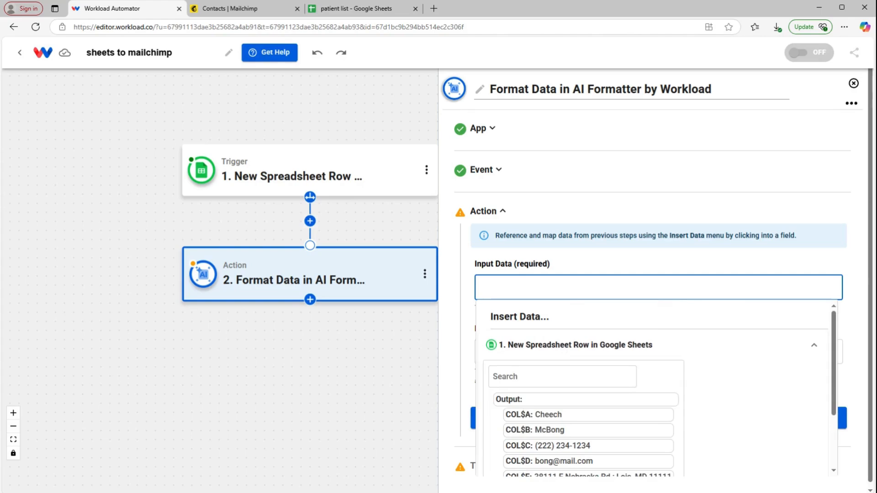
scroll(564, 344, down, 1)
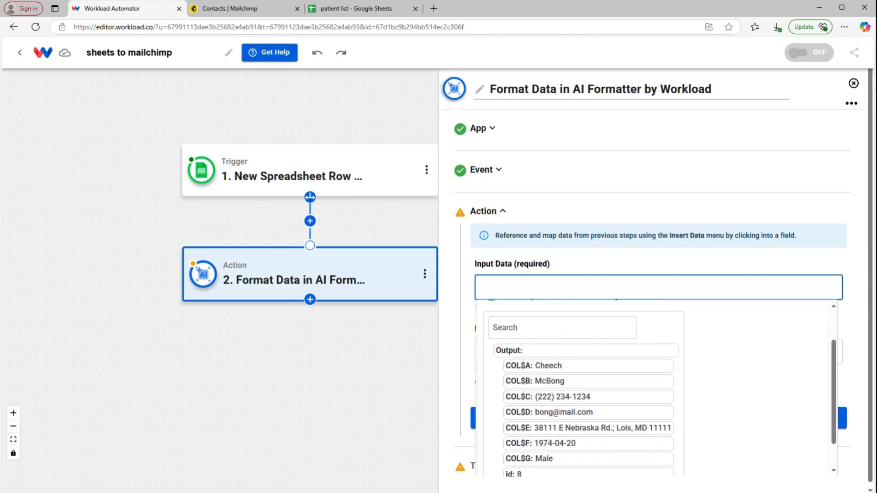
click(593, 430)
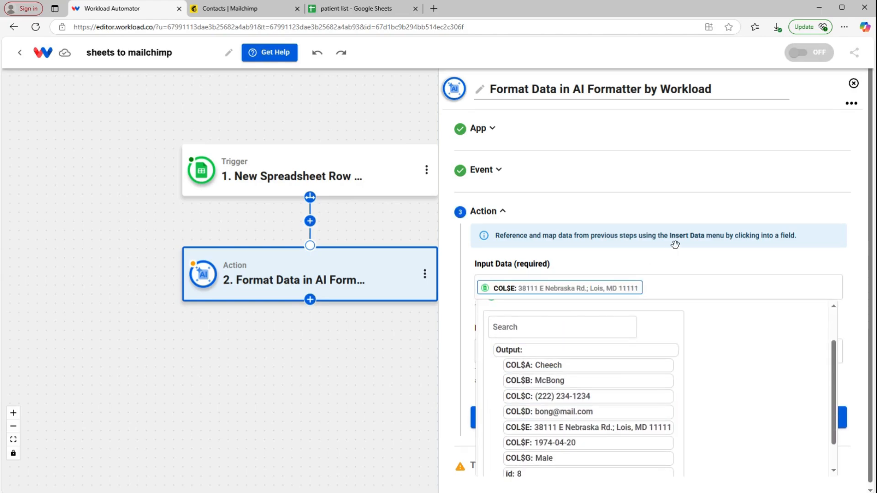
click(671, 267)
- Enter the formatter prompt "please divide this response into 4 separate fields for street, city, state, and zip code."
click(505, 341)
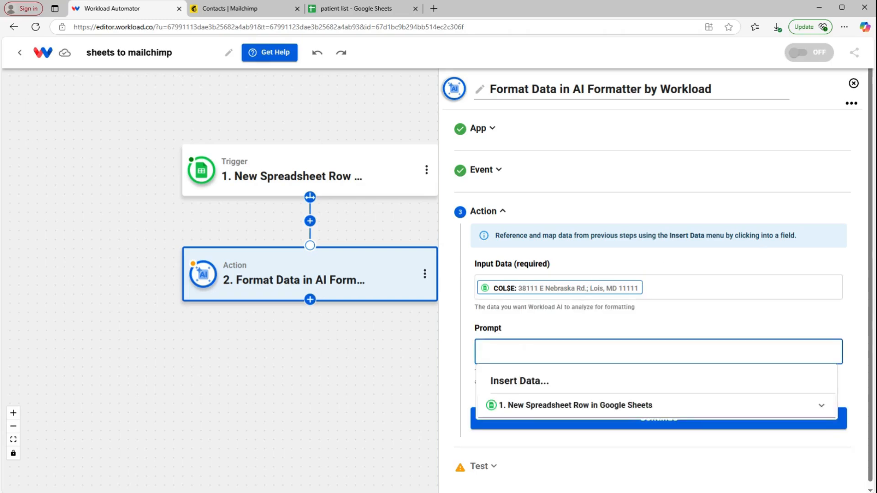
text(please divide this response into 4 separate fields for street, city, state, and zip code.)
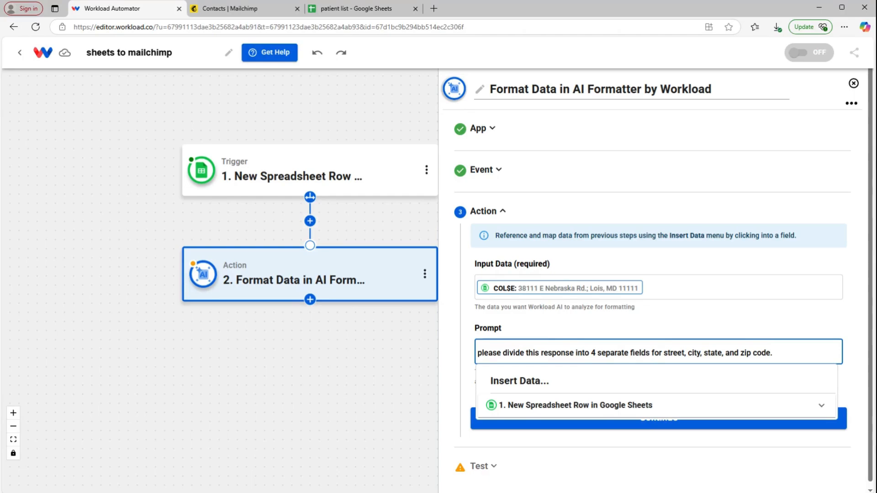
click(728, 315)
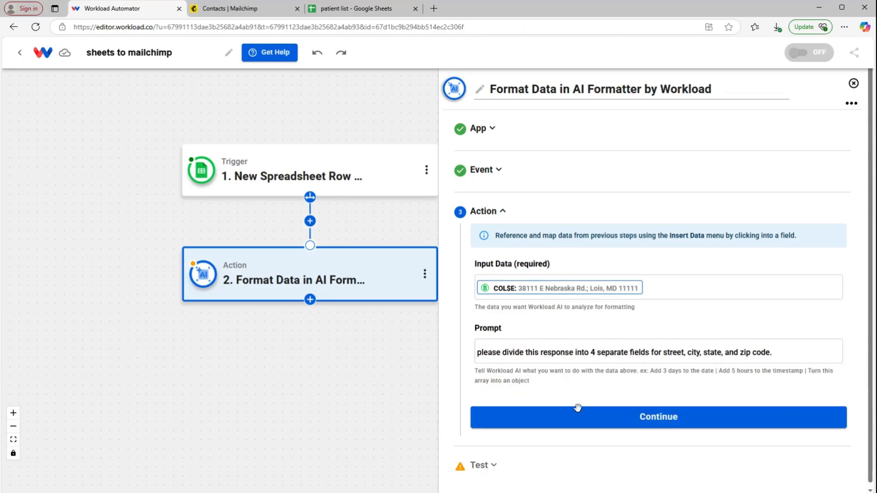
- Test the address-splitting Format Data action and complete its setup
click(581, 422)
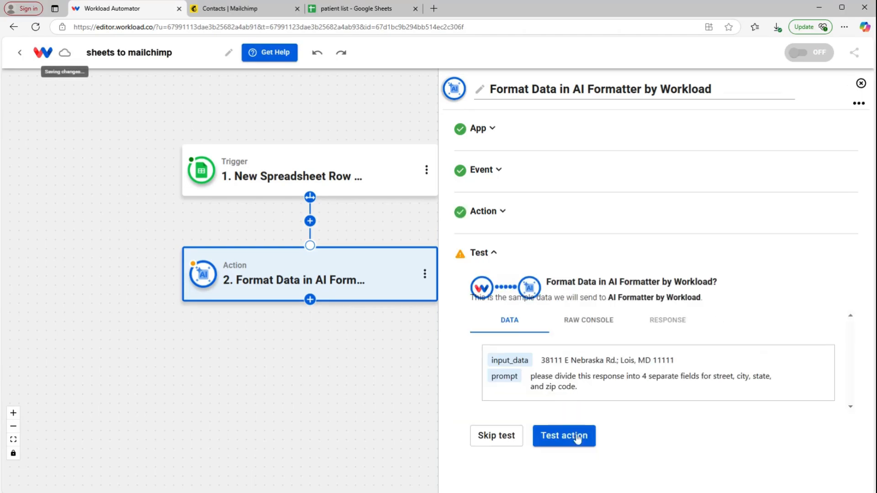
click(578, 439)
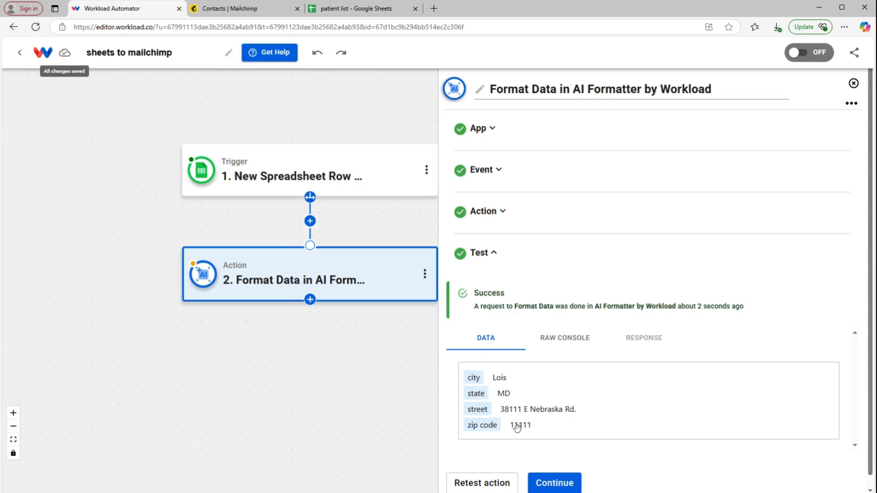
click(568, 482)
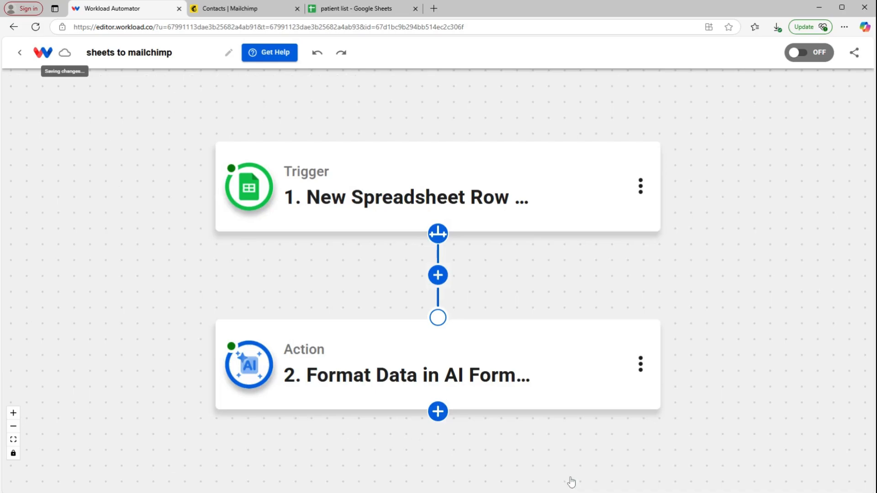
- Add a third workflow step using the AI Formatter by Workload tool with the Format Data event
click(443, 416)
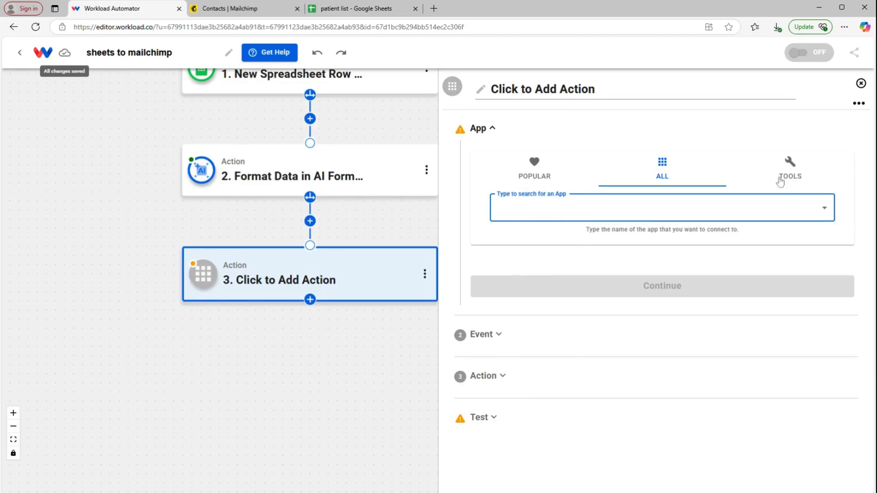
click(793, 174)
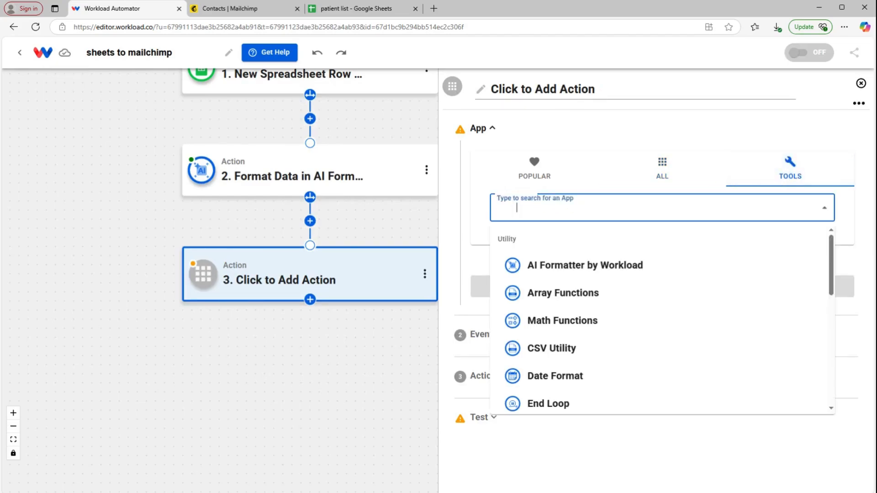
click(531, 266)
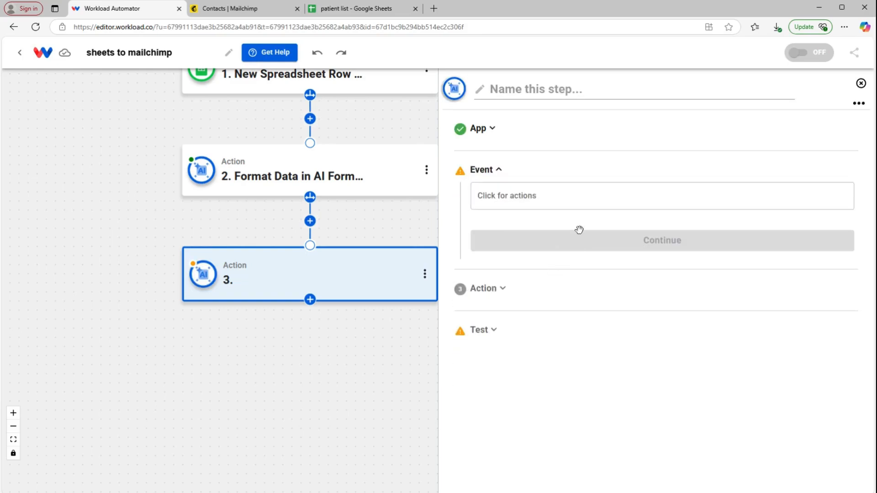
click(565, 208)
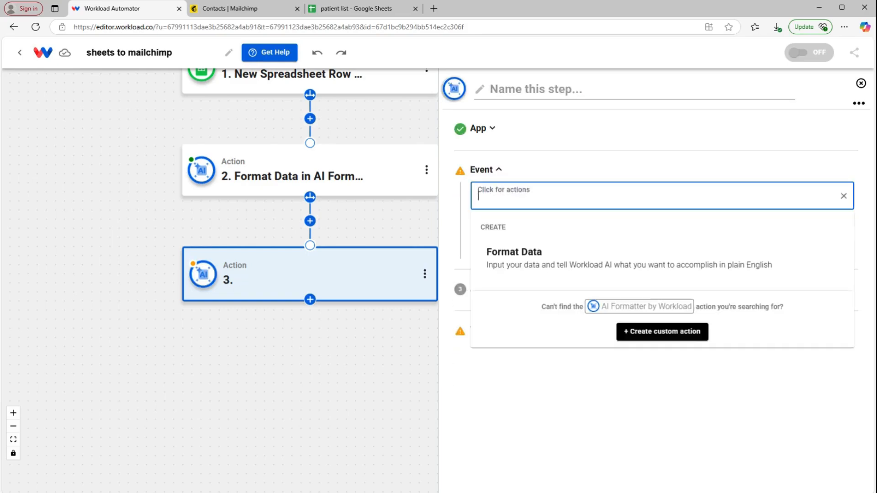
click(494, 252)
click(513, 249)
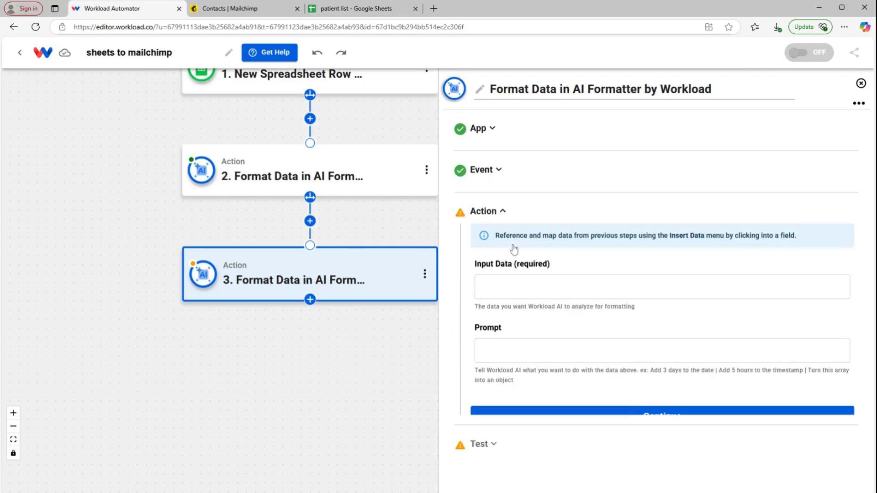
- Map the birth date column COL$F from the Google Sheets trigger into the third step's Input Data
click(520, 286)
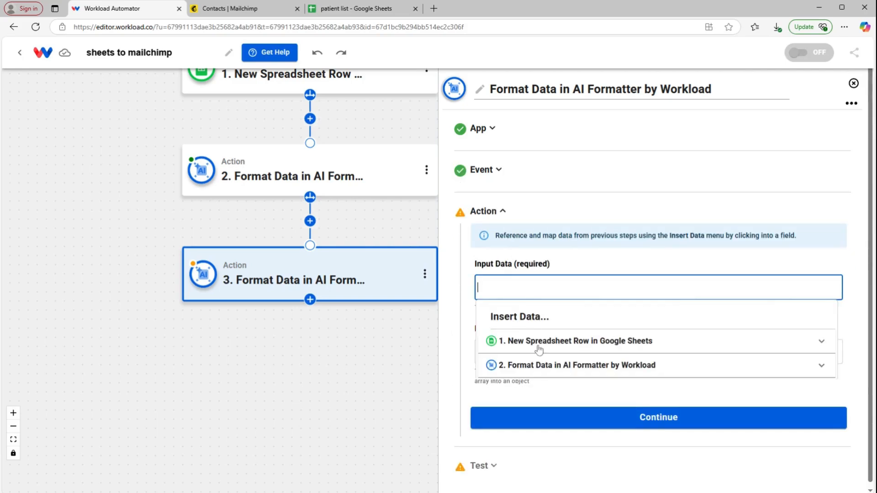
click(548, 365)
scroll(566, 388, down, 3)
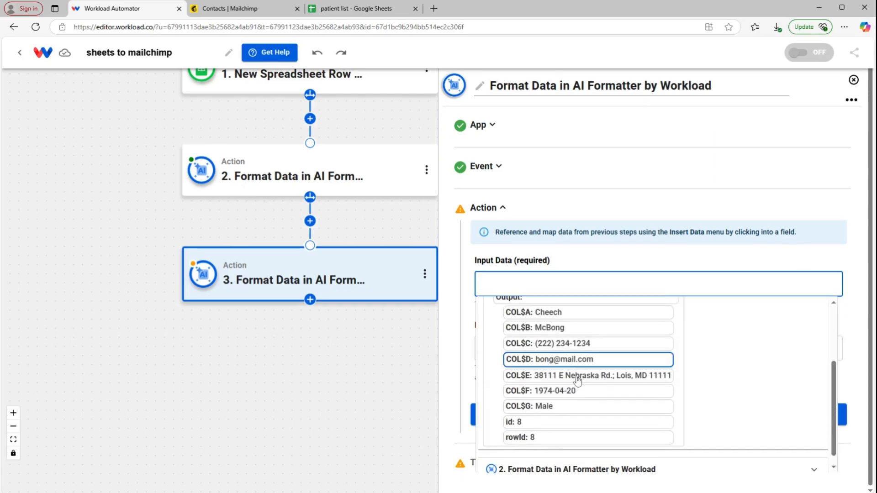
click(569, 396)
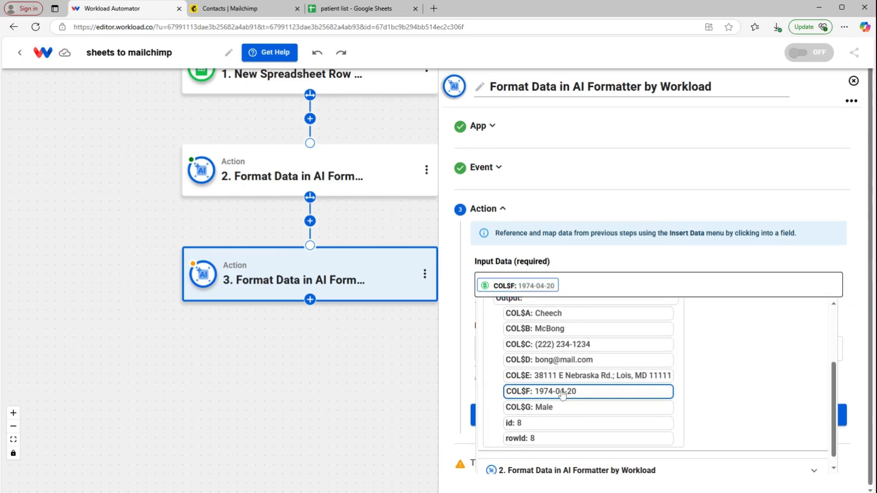
click(535, 266)
- Enter the third step's formatter prompt "please format the date into mm/dd"
click(535, 349)
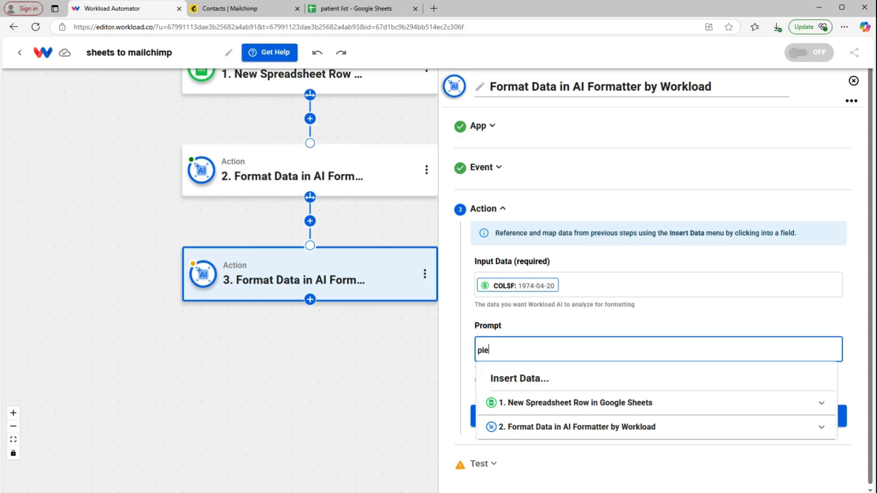
text(please formate the date into mm/dd)
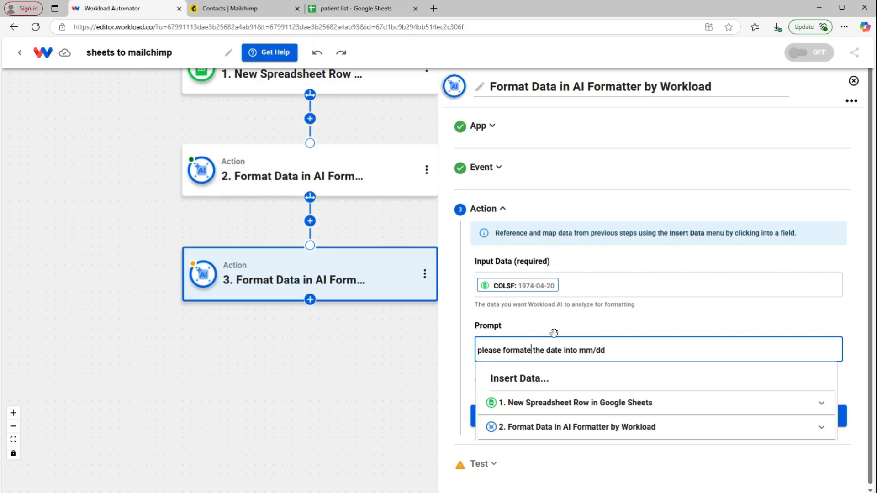
key(BackSpace)
click(559, 327)
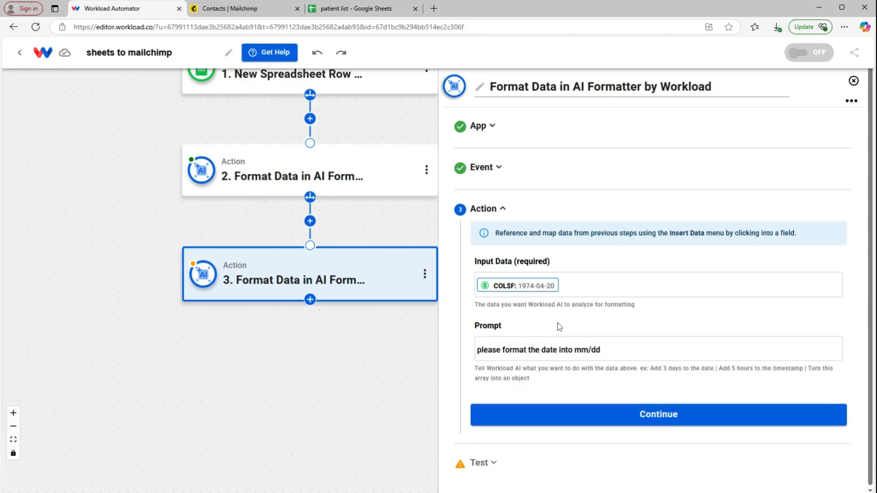
- Test the date-formatting Format Data action and complete its setup
click(574, 420)
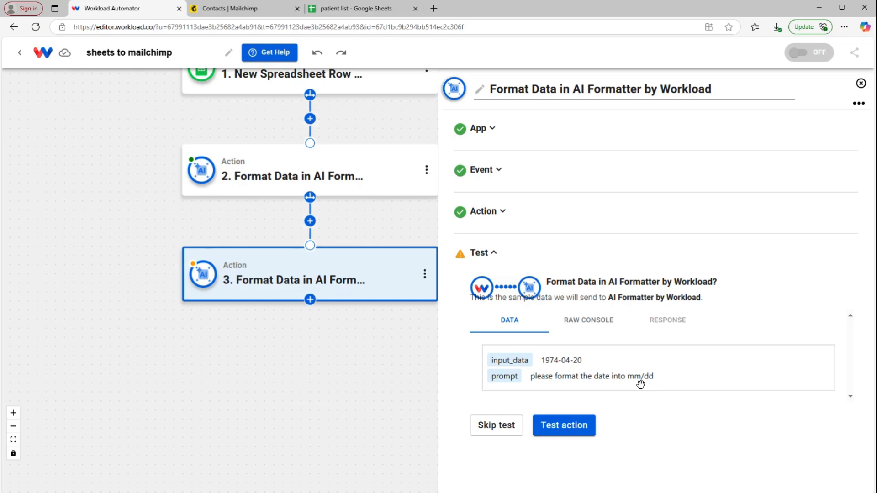
click(557, 430)
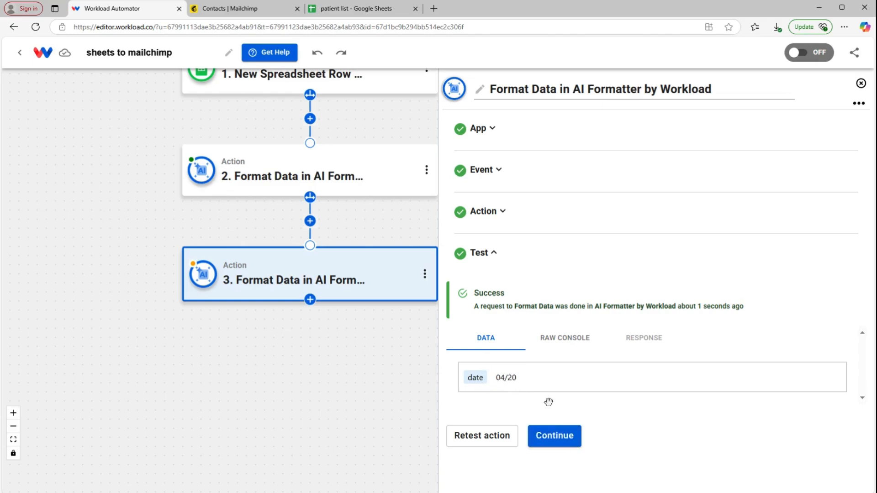
click(553, 436)
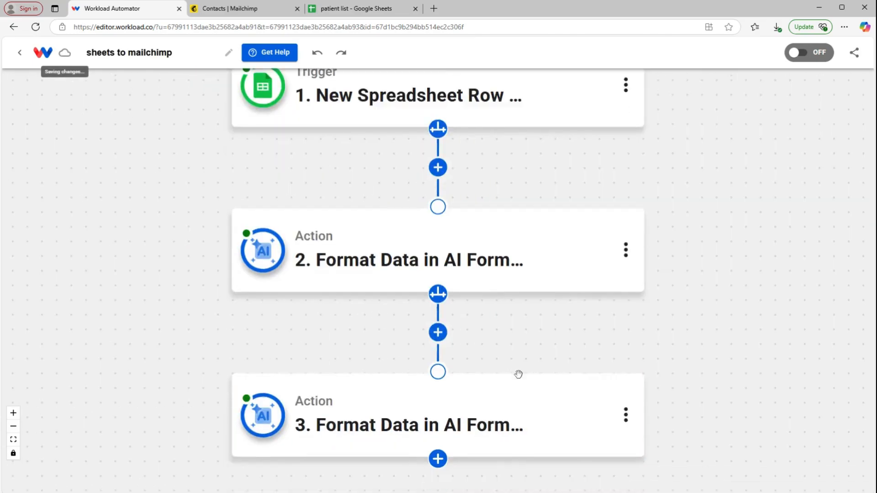
- Add a fourth workflow step using Mailchimp with the Add or Update Contact in a List event
scroll(518, 375, down, 1)
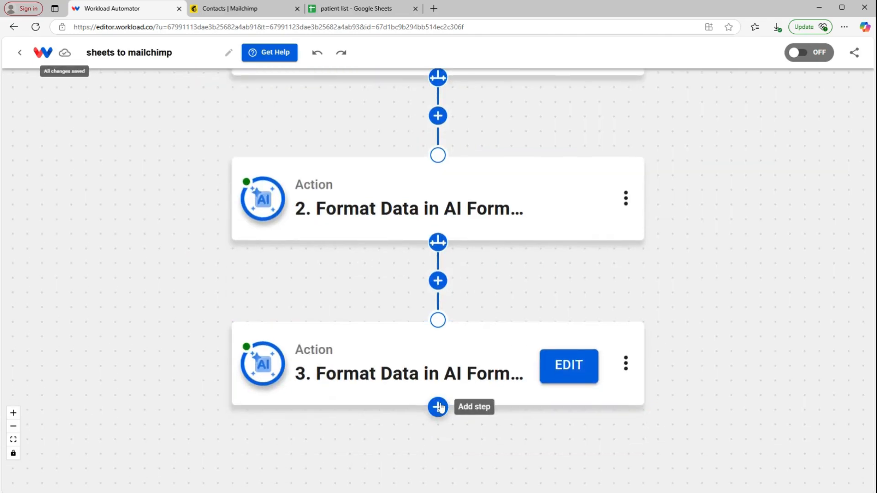
click(439, 407)
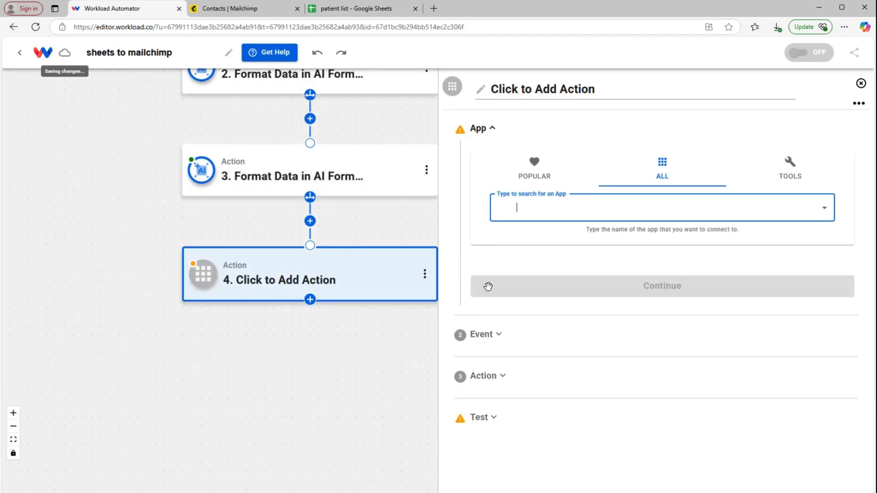
text(ma)
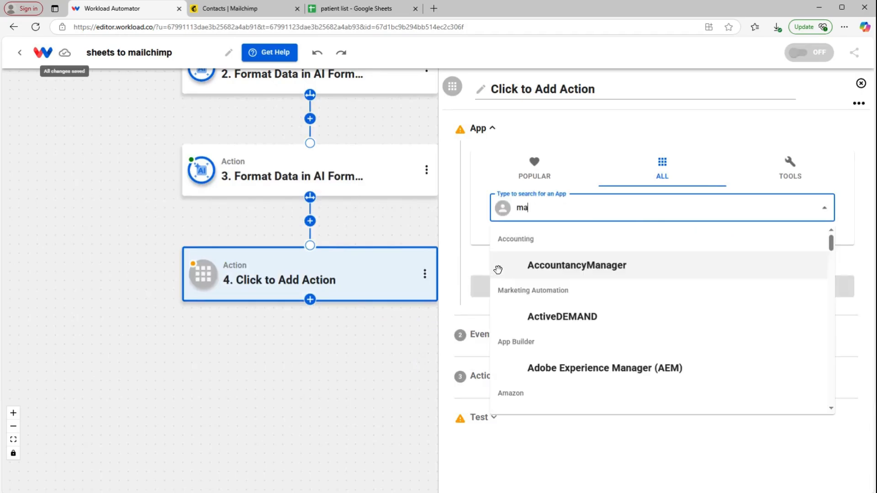
text(ilch)
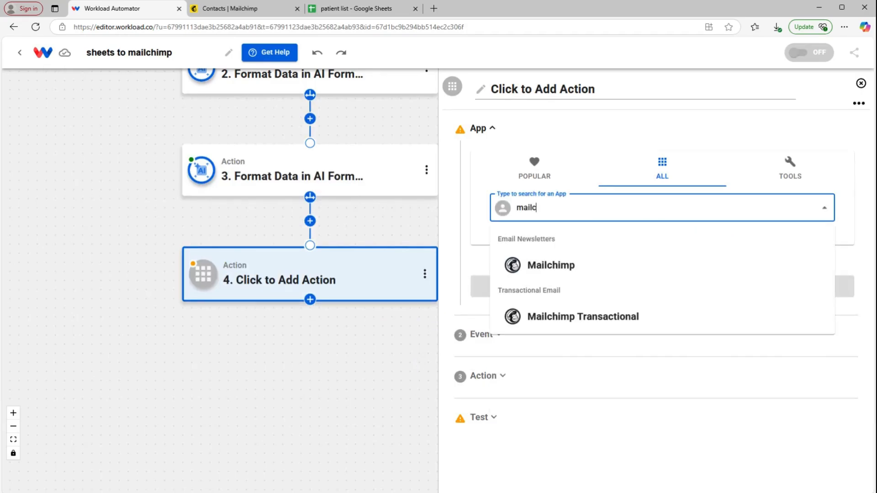
click(552, 268)
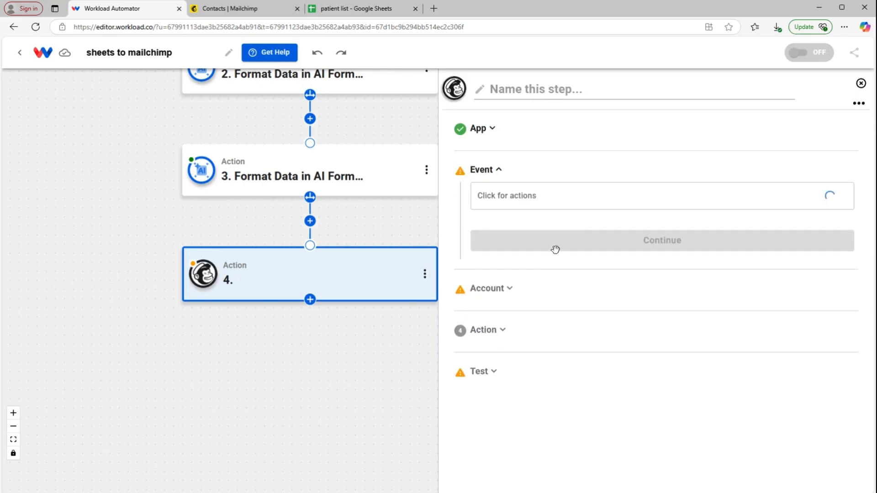
scroll(619, 340, down, 5)
scroll(620, 341, down, 5)
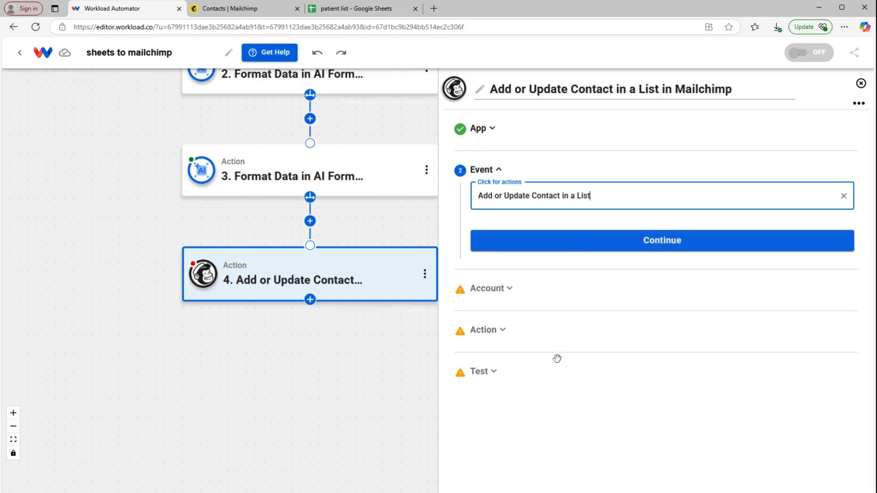
click(615, 244)
- Connect the Mailchimp step to the saved account Mailchimp - #1 and proceed to its action fields
click(807, 263)
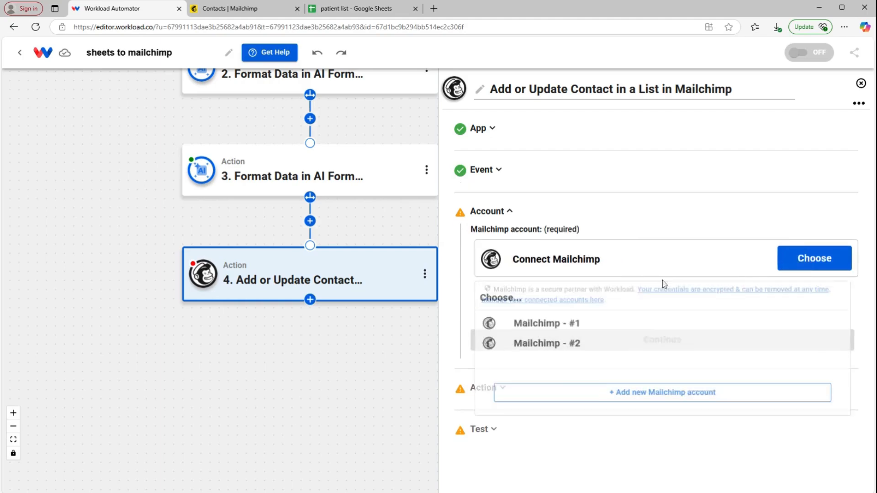
click(558, 325)
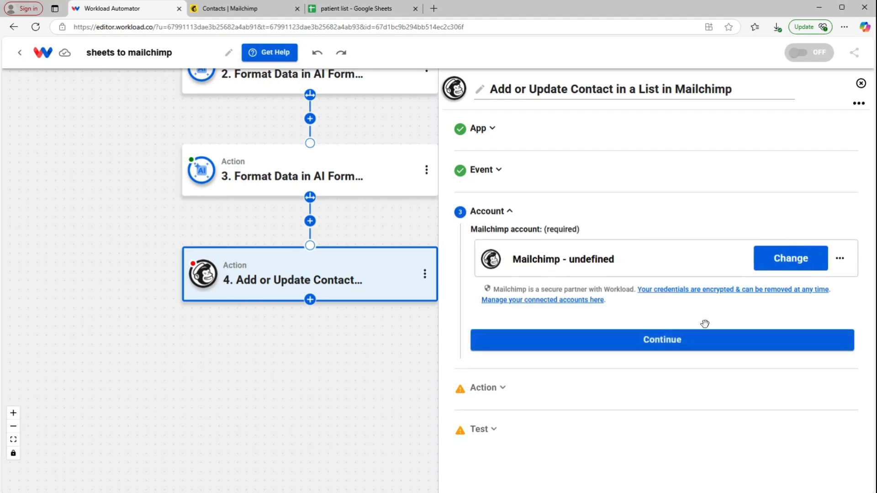
click(695, 345)
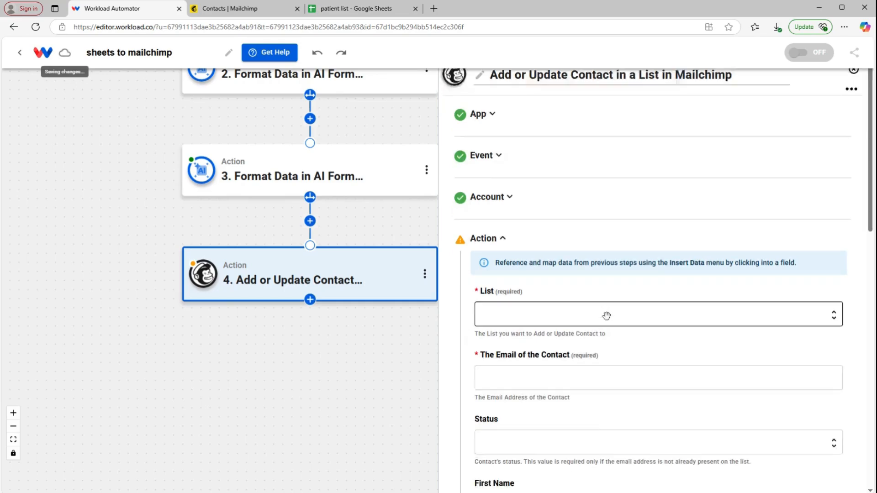
- Select the workload list and map the Google Sheets column COL$D to the email of the contact
click(617, 232)
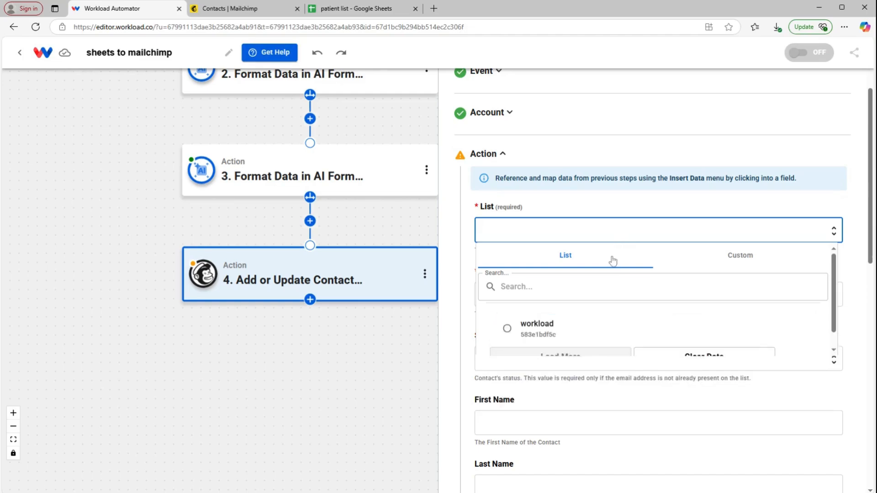
click(571, 329)
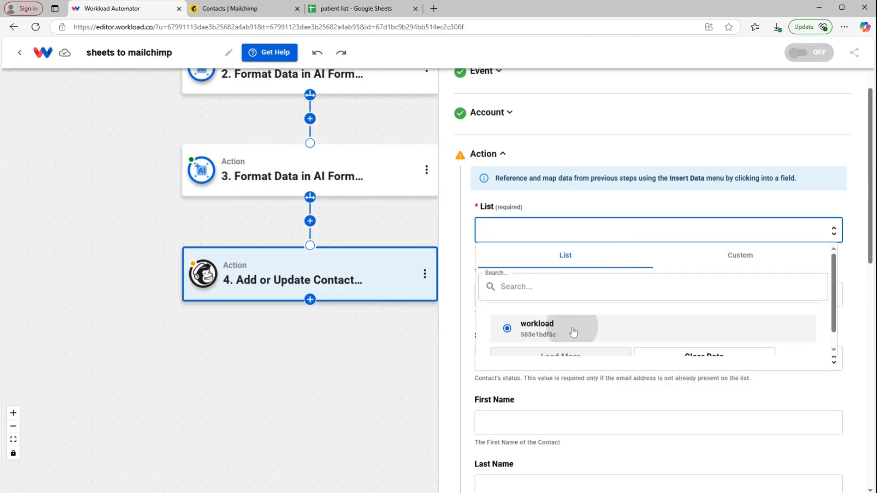
click(568, 295)
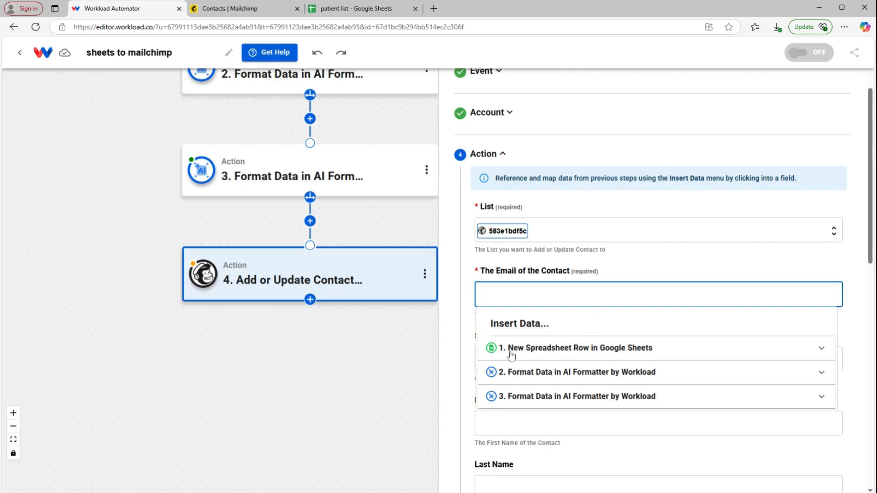
click(588, 349)
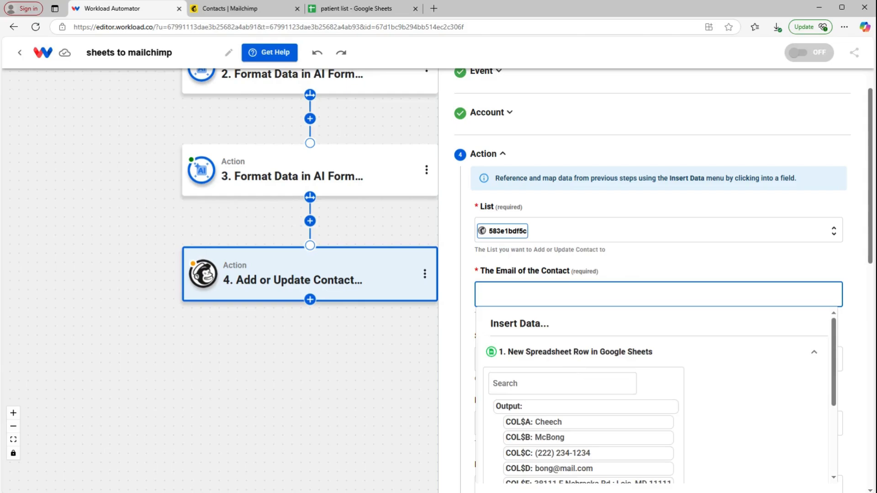
scroll(577, 381, down, 2)
click(577, 374)
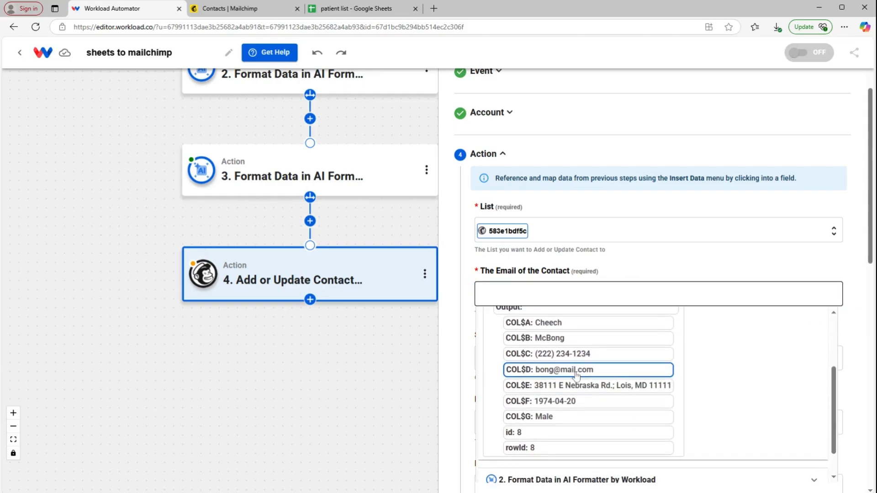
- Set the Mailchimp contact's status to Subscribed
scroll(558, 314, down, 1)
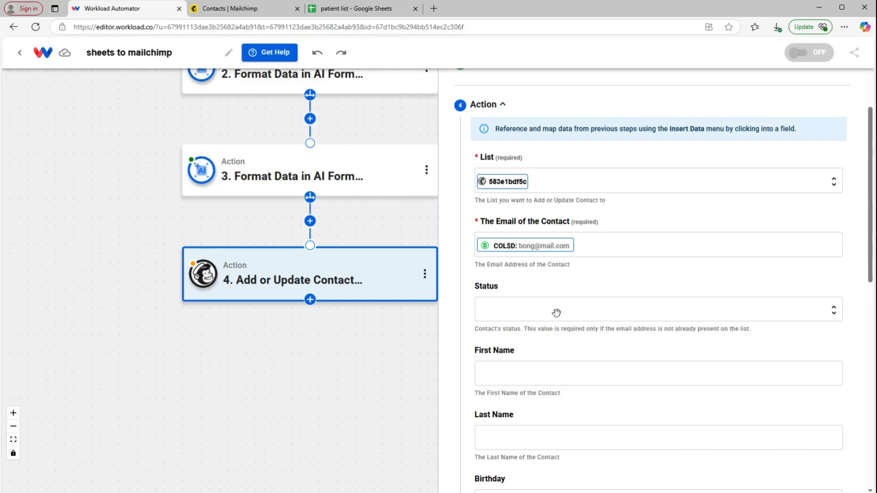
click(556, 313)
scroll(544, 420, down, 1)
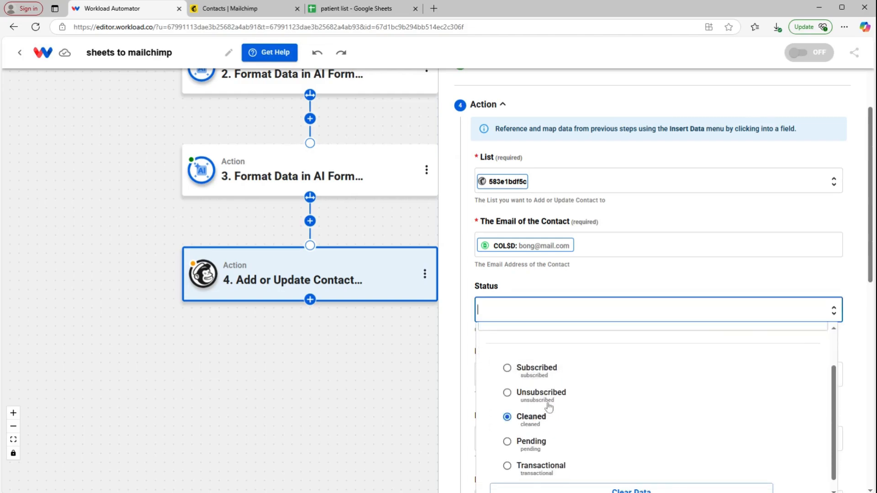
click(548, 367)
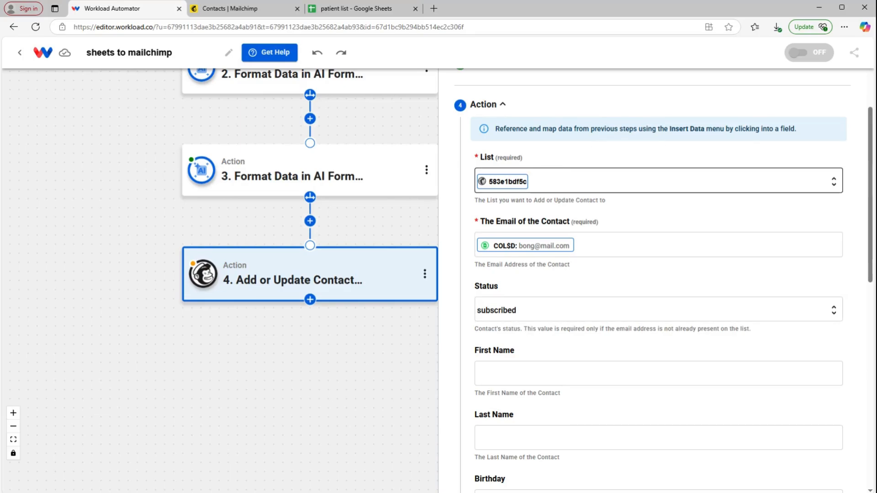
- Map the Google Sheets column COL$A to the Mailchimp contact's First Name
scroll(554, 170, down, 3)
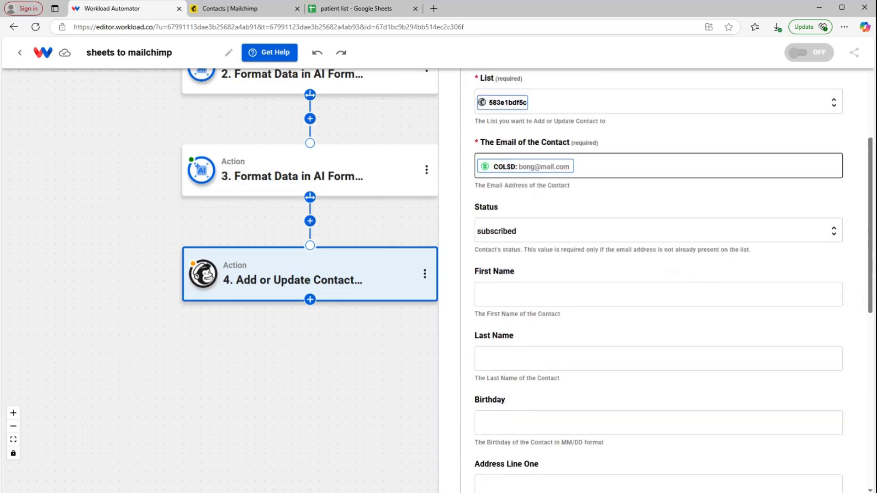
click(554, 226)
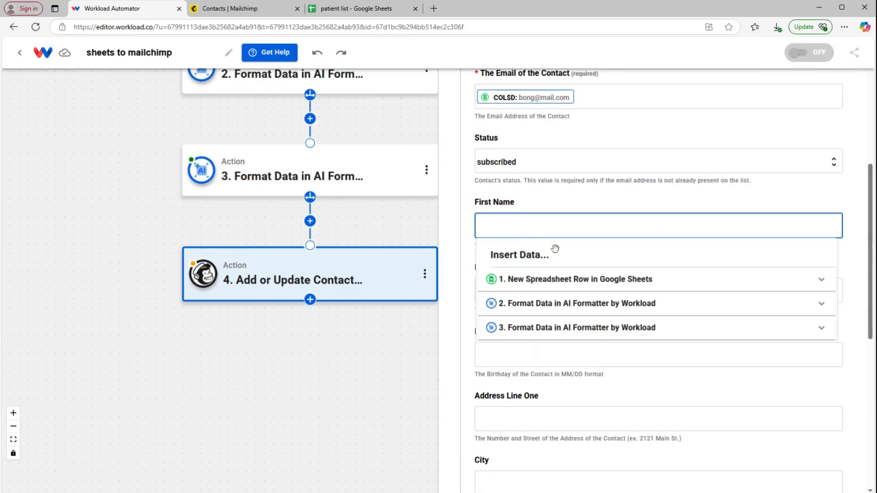
click(543, 285)
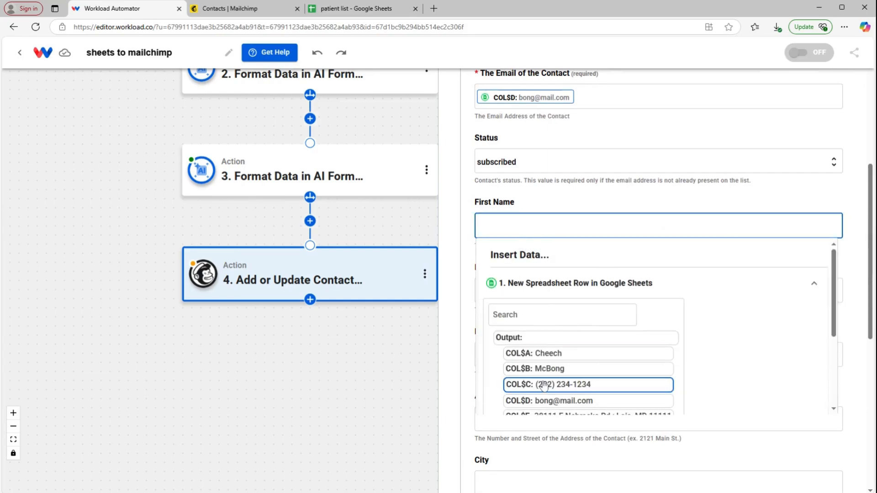
click(549, 358)
click(478, 290)
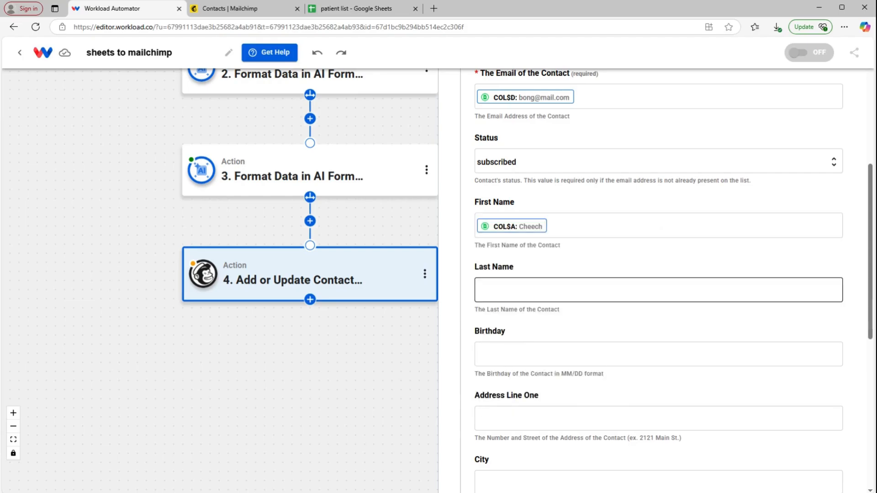
- Map the Google Sheets column COL$B to the contact's Last Name and the date output of AI Formatter step 3 to Birthday
click(508, 352)
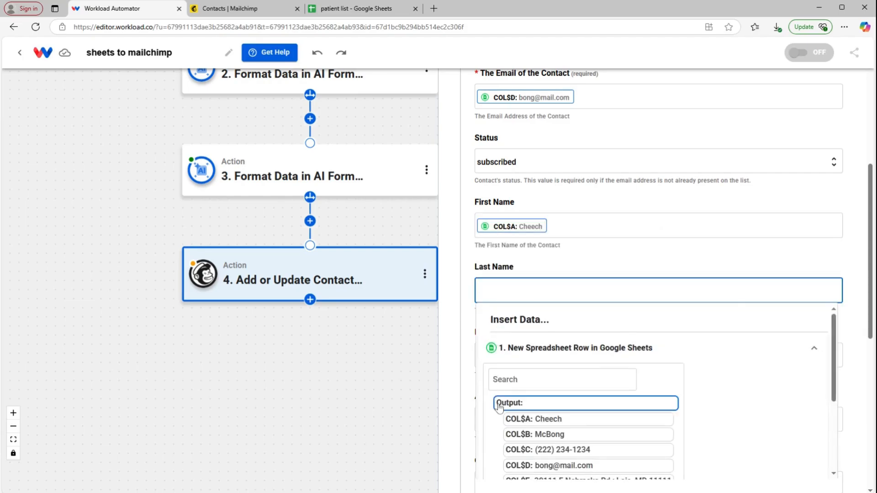
scroll(548, 379, down, 1)
click(555, 385)
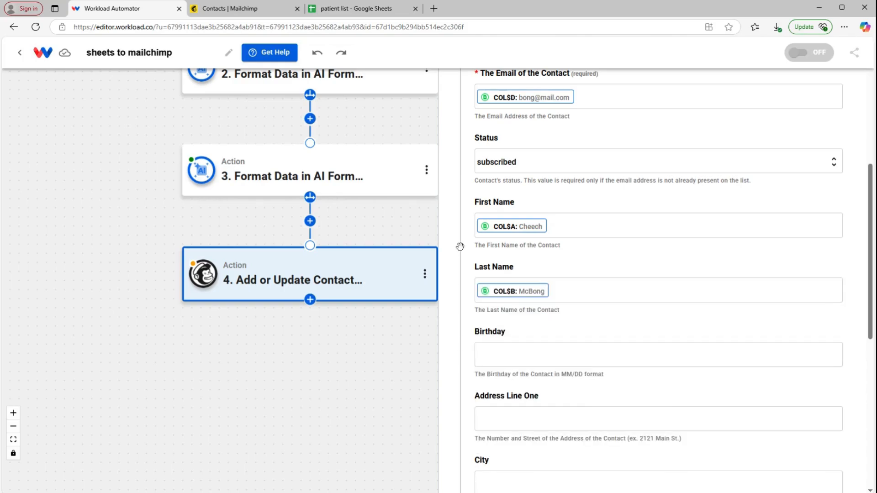
scroll(519, 330, down, 2)
click(567, 262)
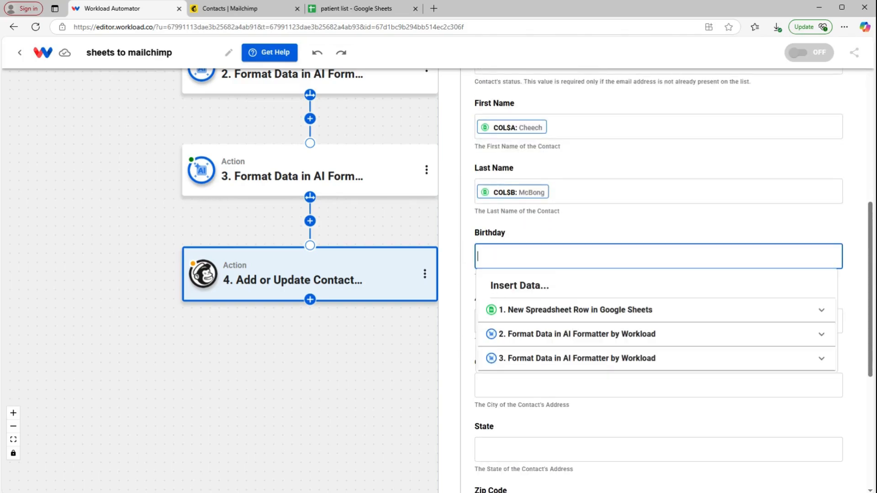
click(622, 358)
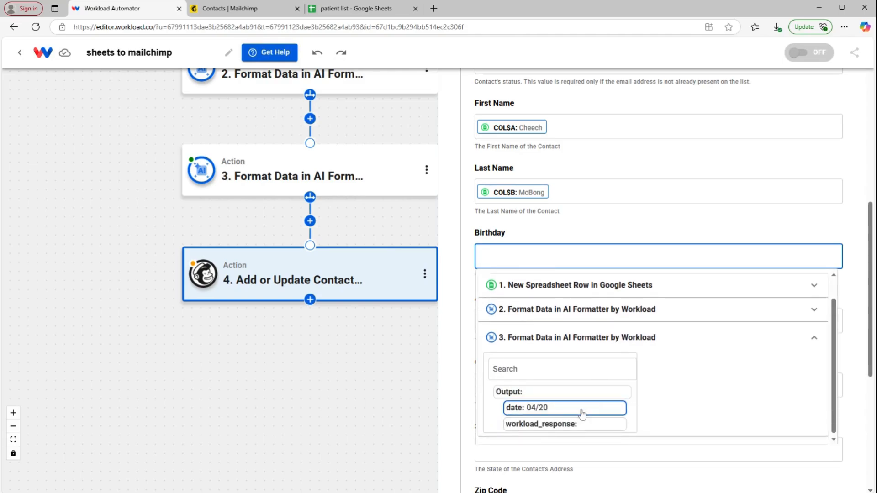
click(581, 414)
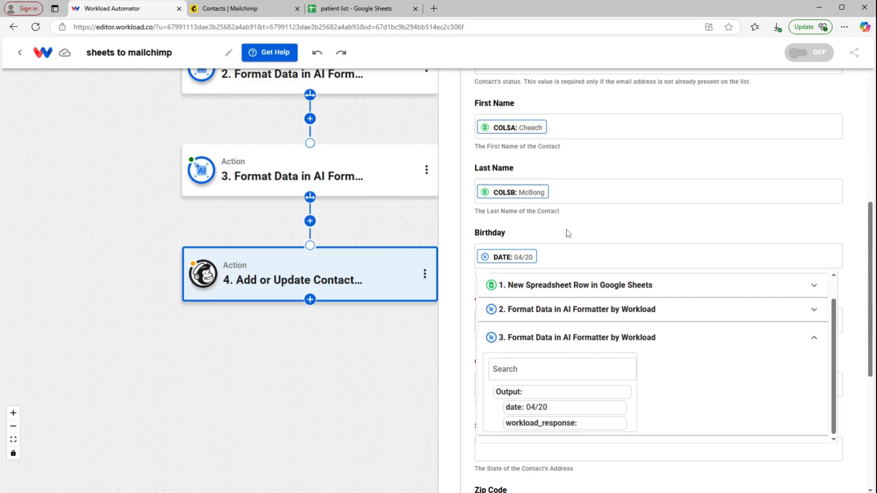
- Map the street output of AI Formatter step 2 to the Mailchimp contact's Address Line One
scroll(566, 233, down, 2)
scroll(567, 229, down, 3)
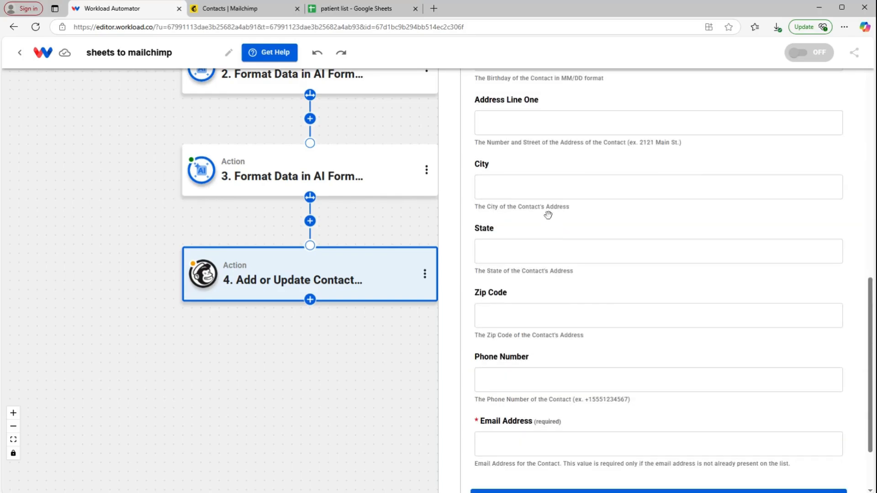
click(570, 172)
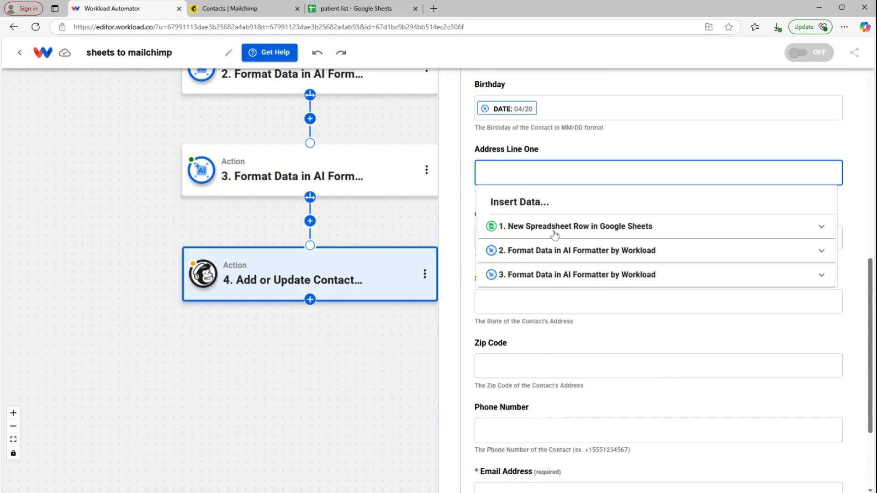
click(564, 255)
scroll(561, 319, down, 1)
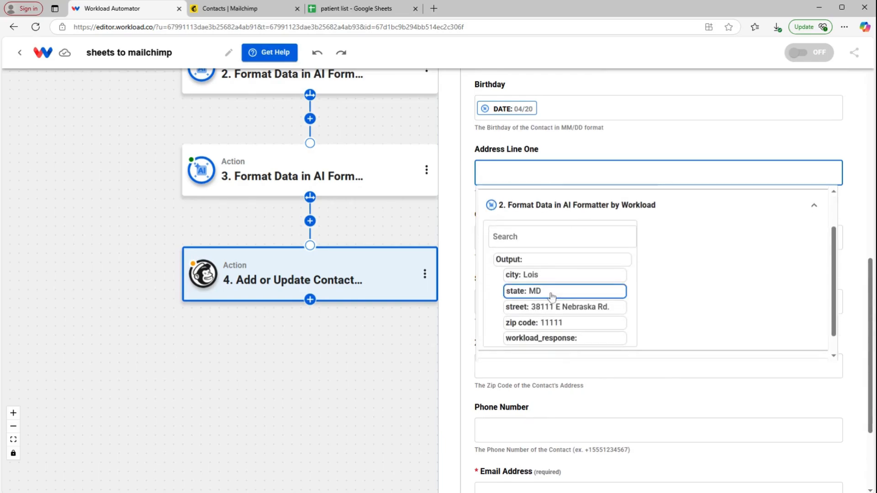
click(557, 304)
click(460, 218)
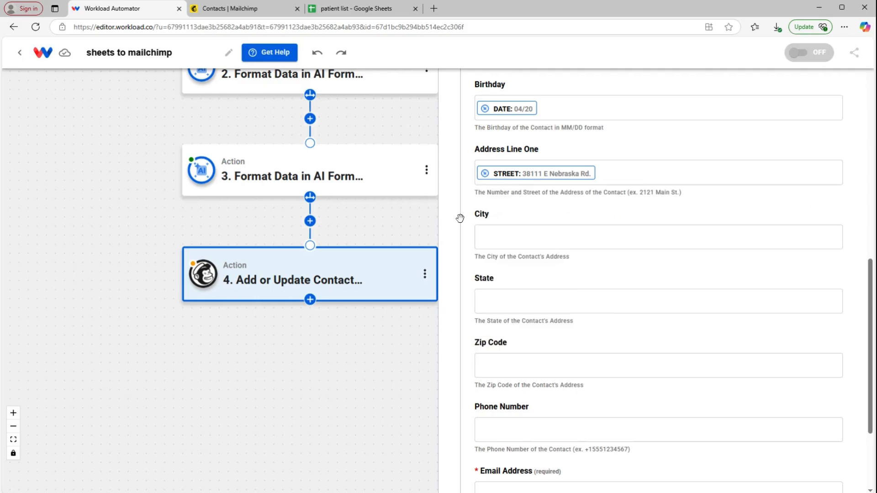
- Map the city and state outputs of AI Formatter step 2 to the contact's City and State
click(478, 237)
click(533, 315)
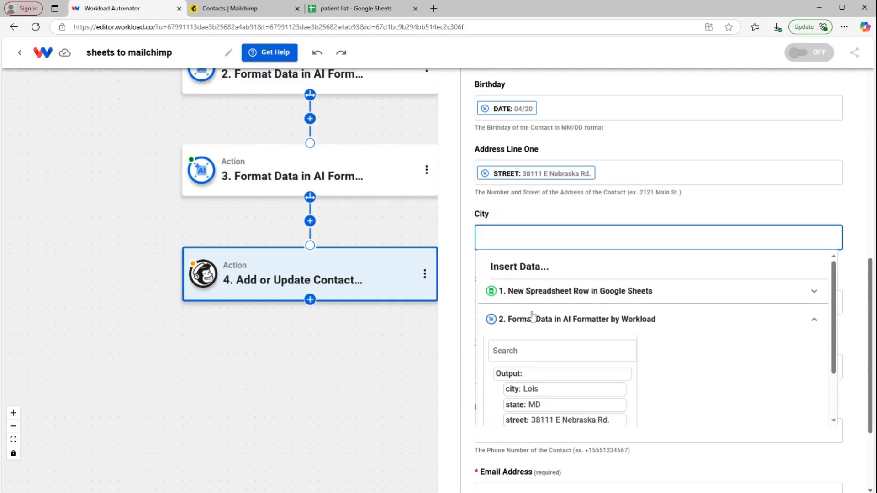
scroll(528, 385, down, 1)
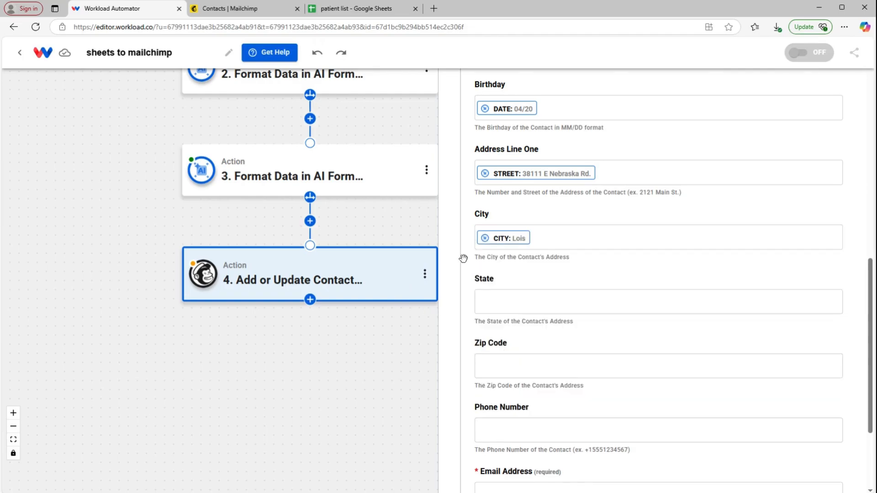
click(501, 299)
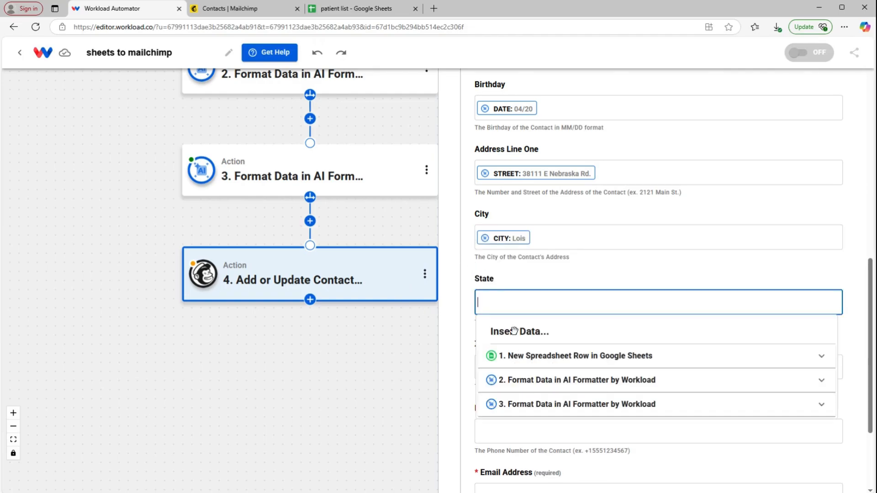
click(513, 392)
click(529, 400)
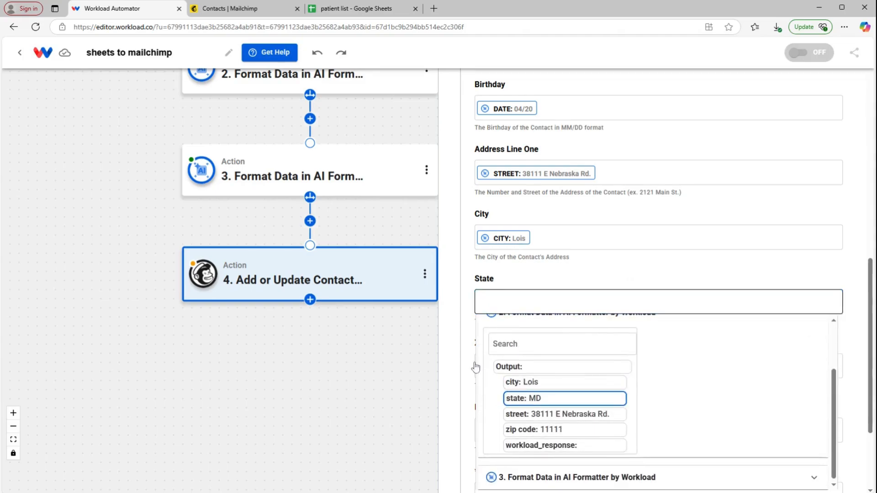
- Map the zip code output of AI Formatter step 2 to Zip Code and the Google Sheets column COL$C to Phone Number
click(492, 366)
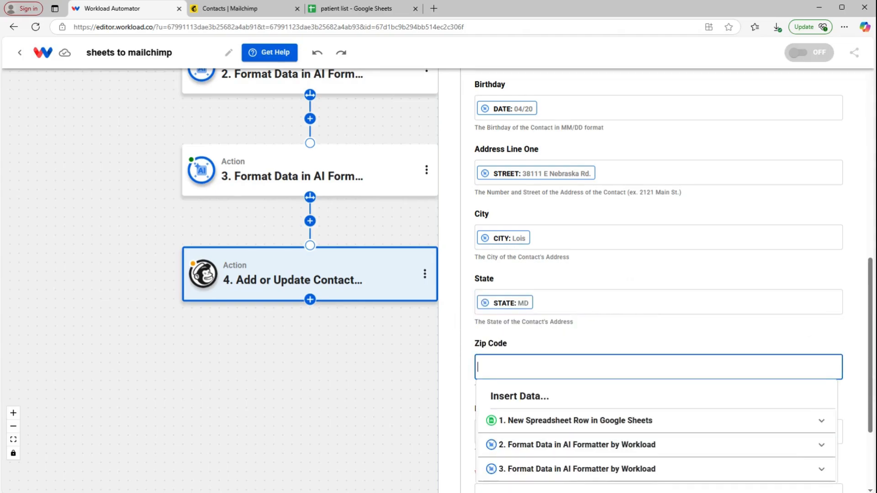
click(537, 357)
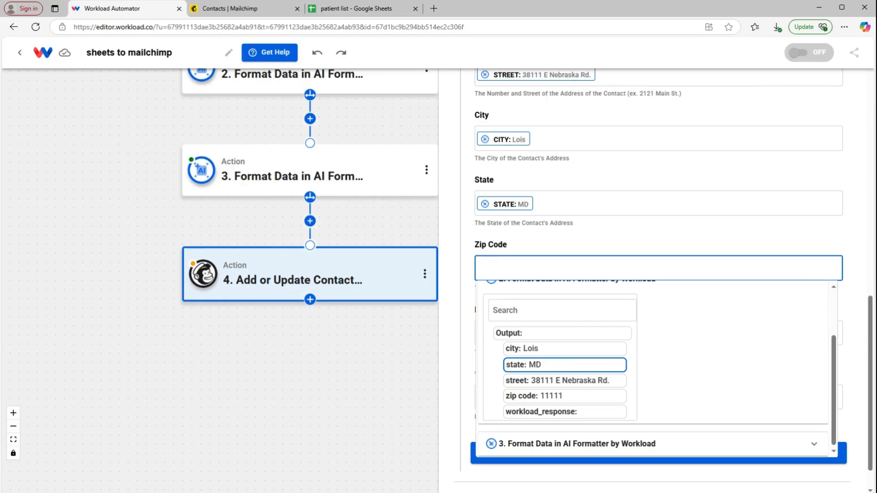
click(534, 396)
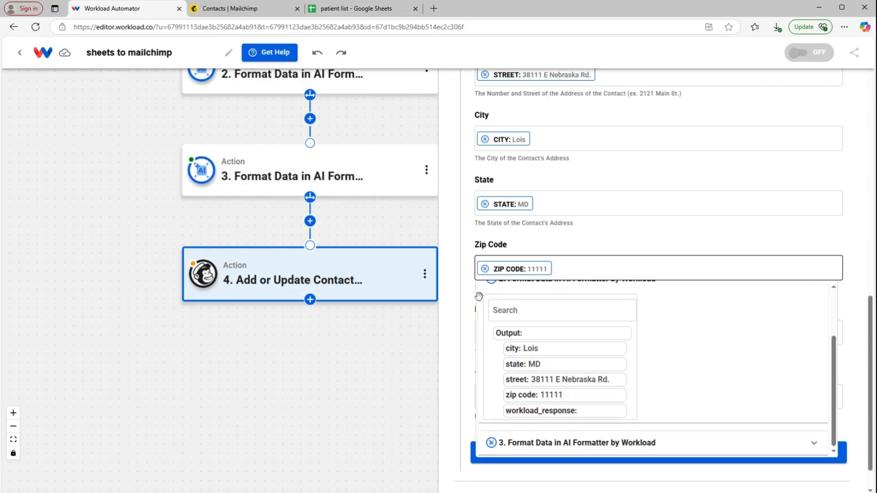
click(491, 332)
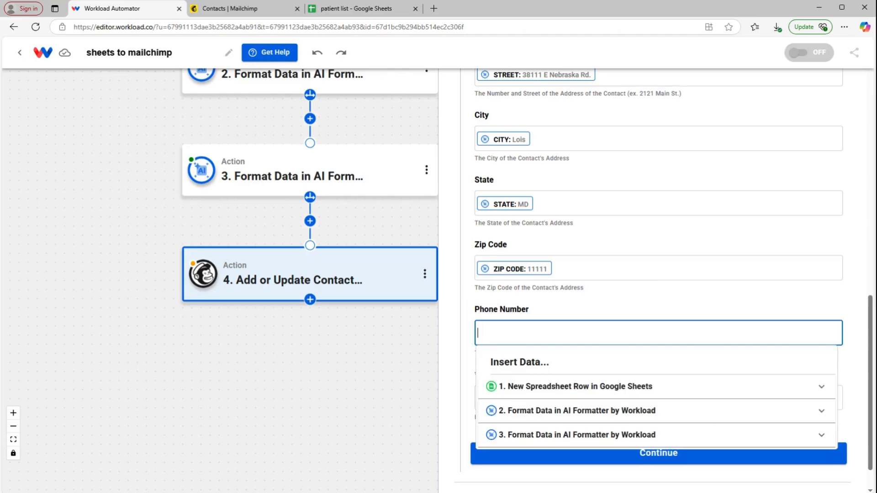
click(557, 389)
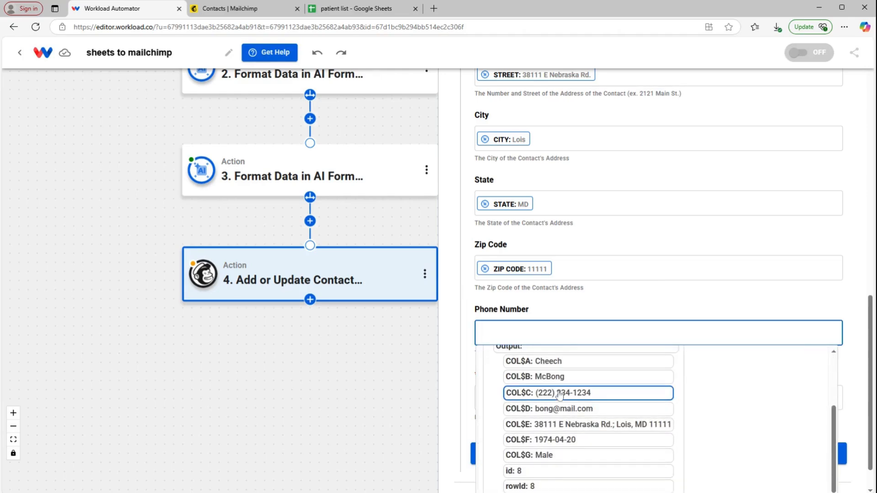
click(561, 397)
click(554, 311)
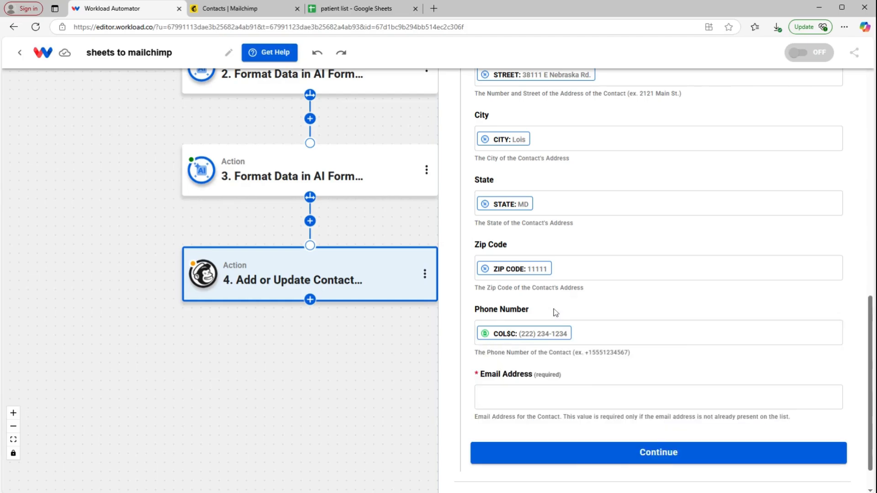
- Map the Google Sheets column COL$D to the required Email Address and proceed to the test of the Mailchimp action
scroll(554, 311, down, 1)
click(554, 359)
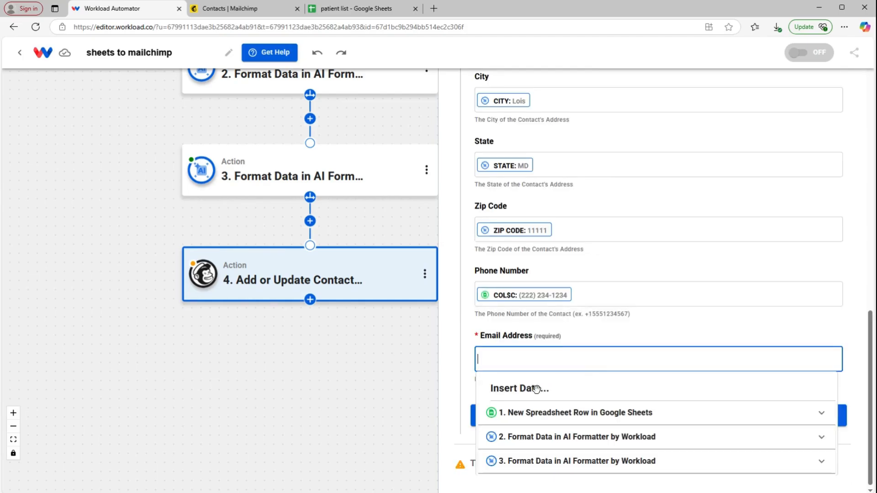
click(546, 413)
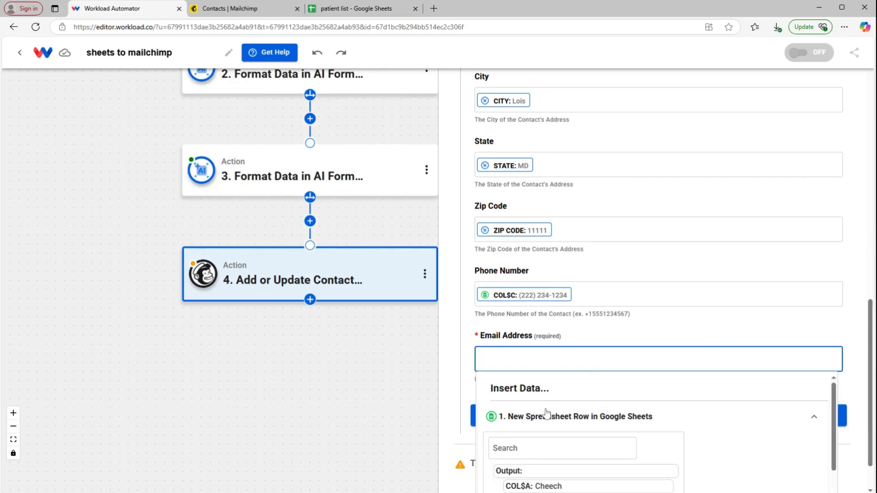
scroll(608, 459, down, 3)
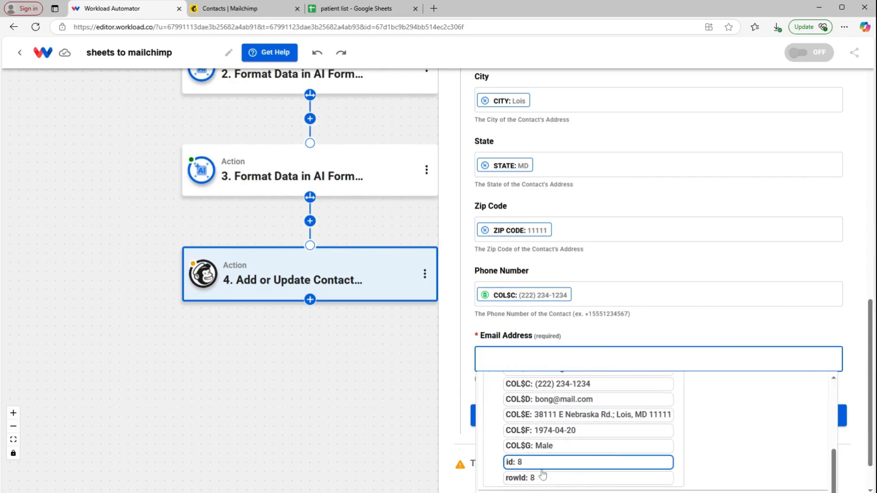
click(585, 399)
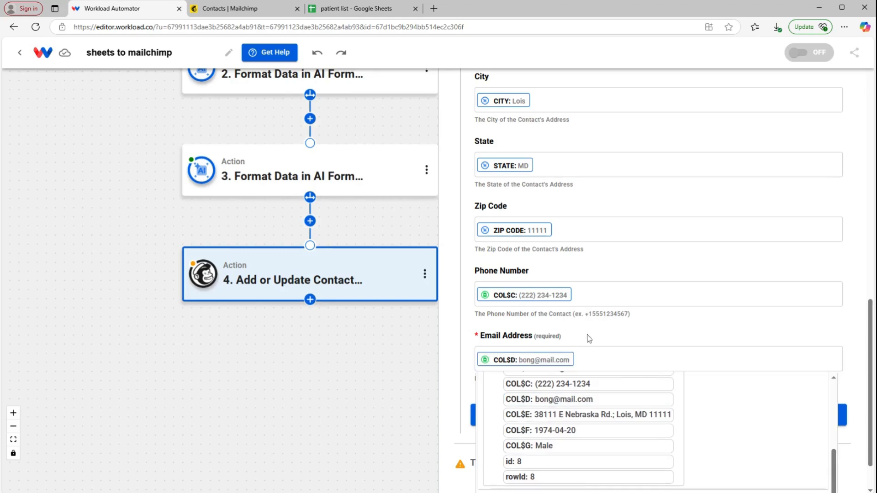
click(585, 338)
scroll(582, 388, down, 1)
click(639, 404)
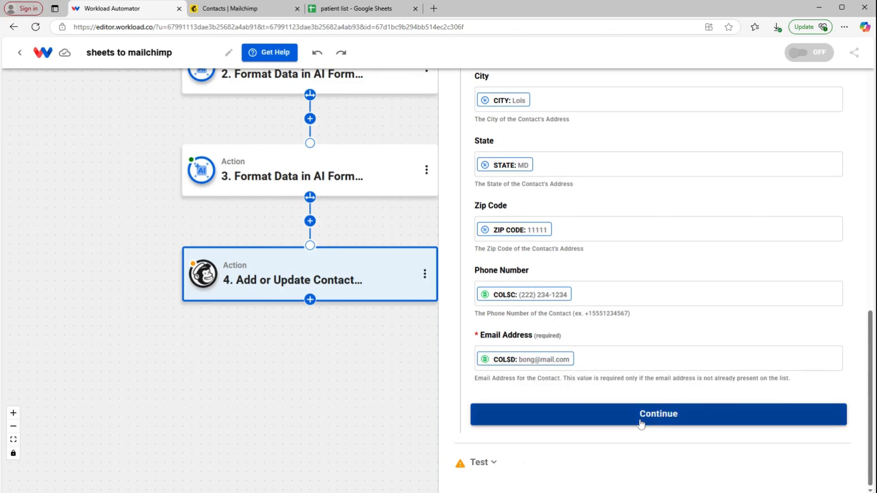
- Test the Add or Update Contact action with the sample data and review the data returned by Mailchimp
scroll(641, 424, down, 3)
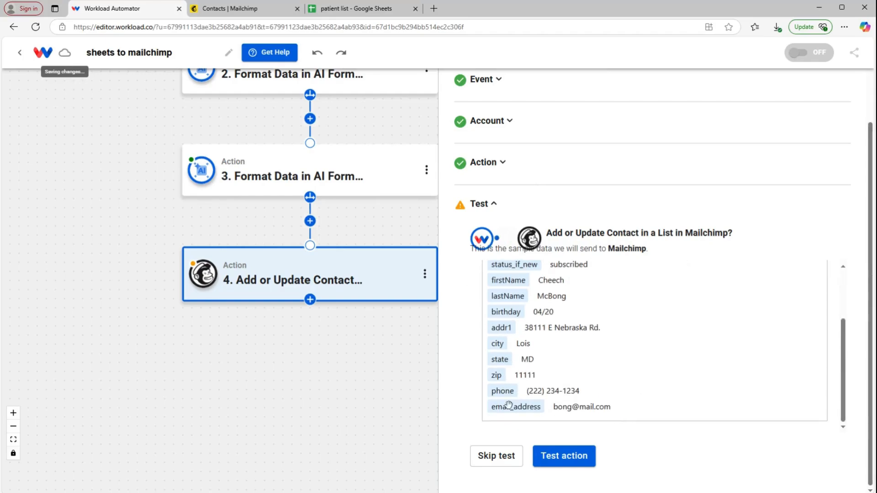
click(564, 456)
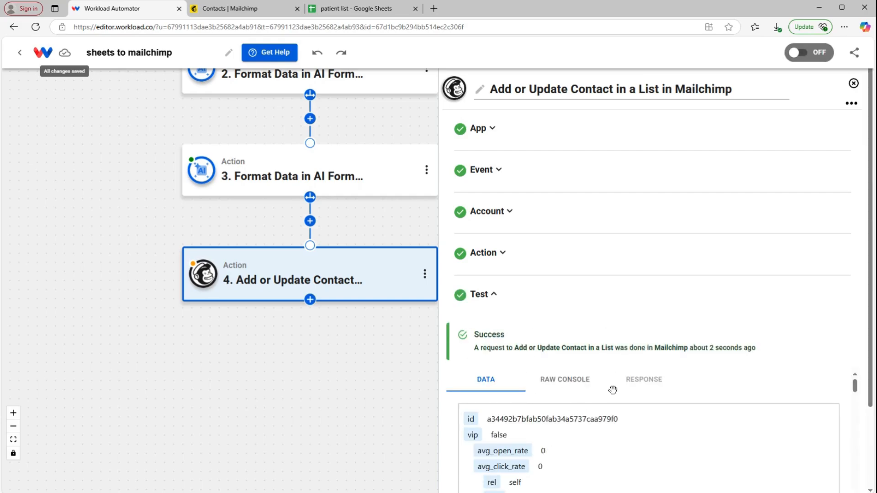
scroll(614, 415, down, 10)
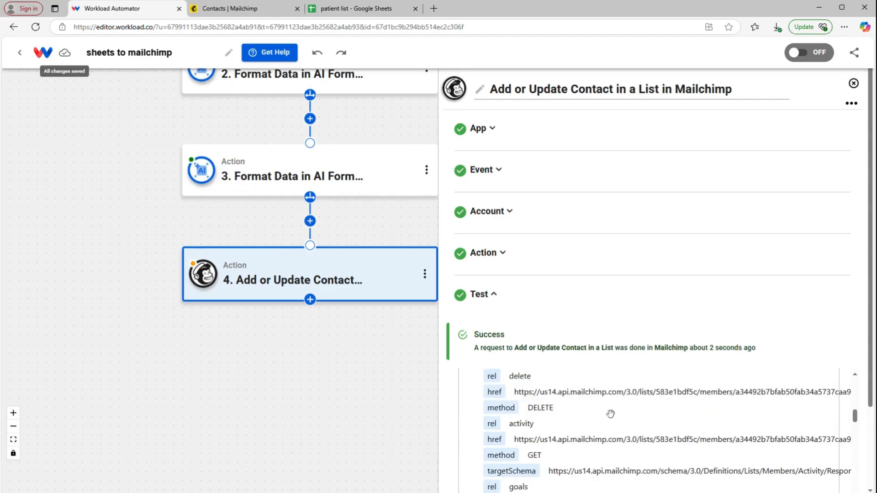
scroll(614, 415, down, 15)
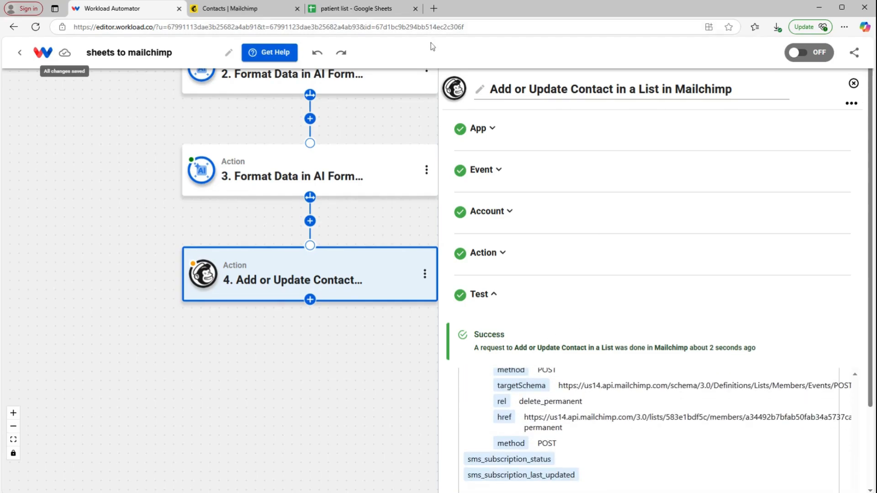
- Switch to Mailchimp and reload the workload audience's contacts to check for the test contact
click(240, 10)
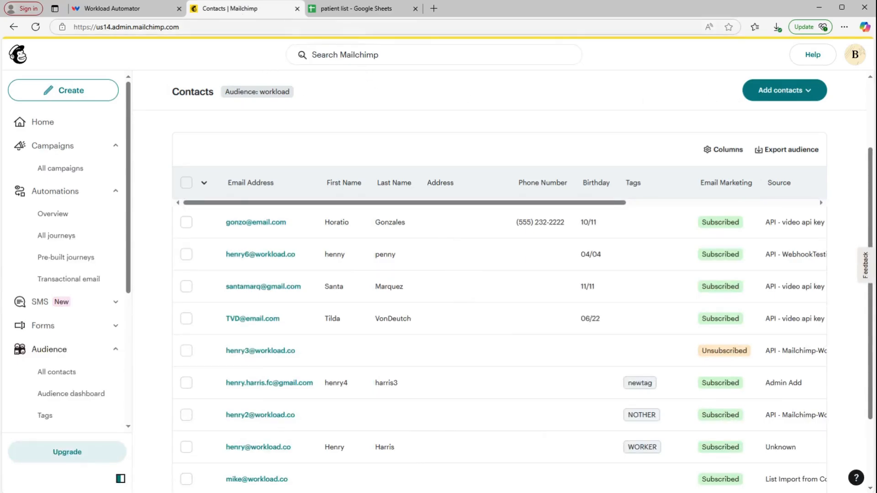
click(338, 28)
key(Return)
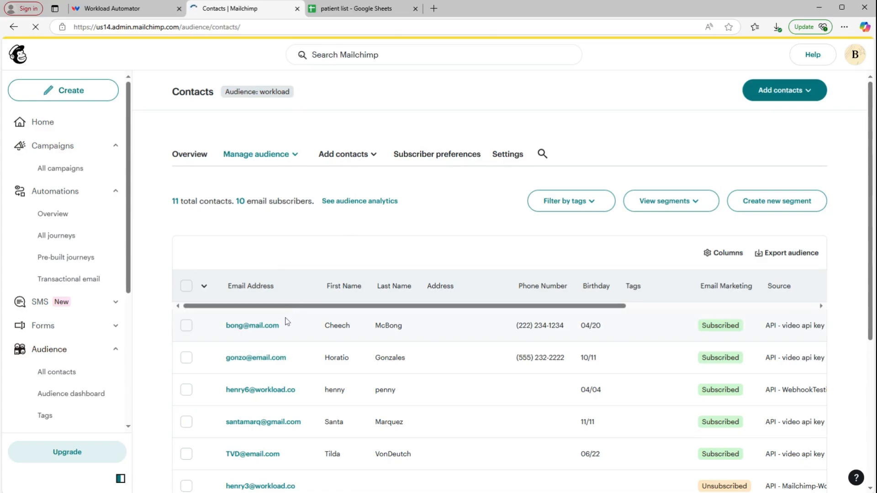
click(378, 11)
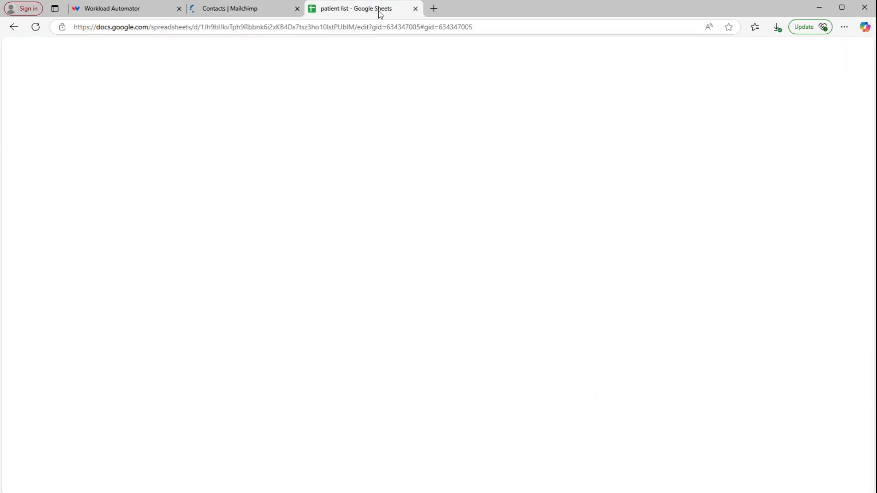
- Return to the Workload editor, finish the tested Mailchimp step and turn the sheets to mailchimp workflow on
click(119, 11)
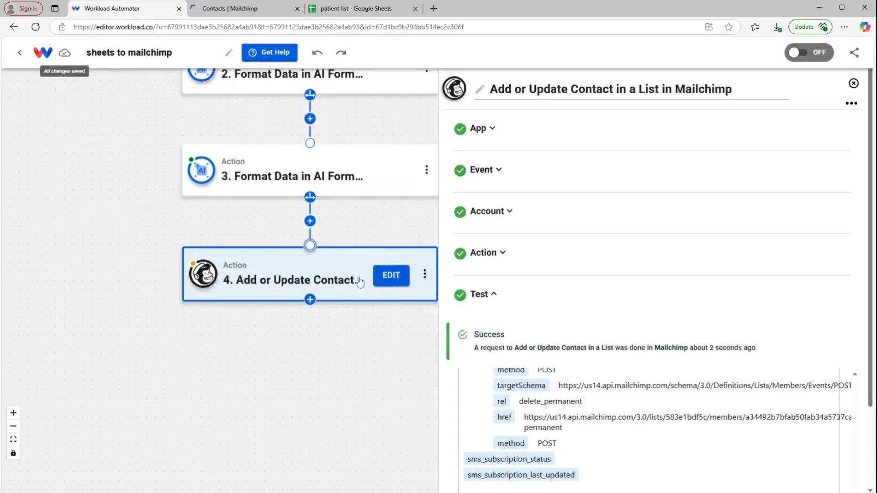
scroll(642, 304, down, 2)
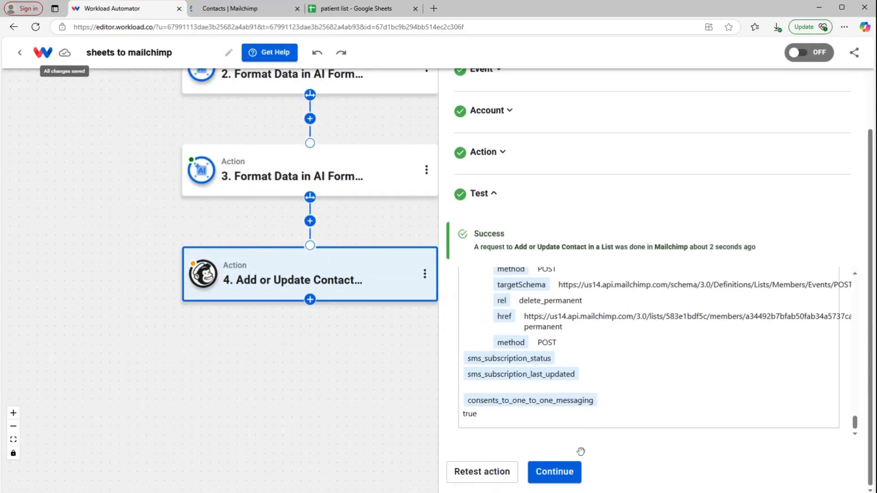
click(559, 474)
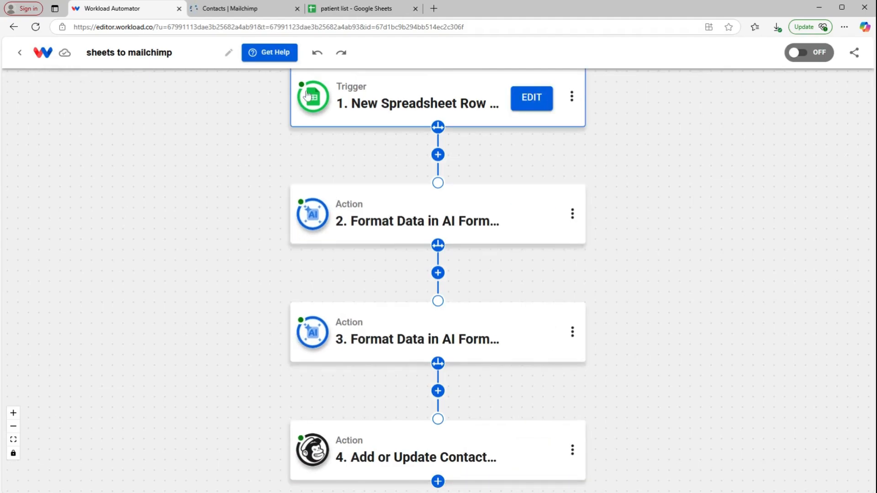
click(803, 54)
scroll(705, 174, down, 1)
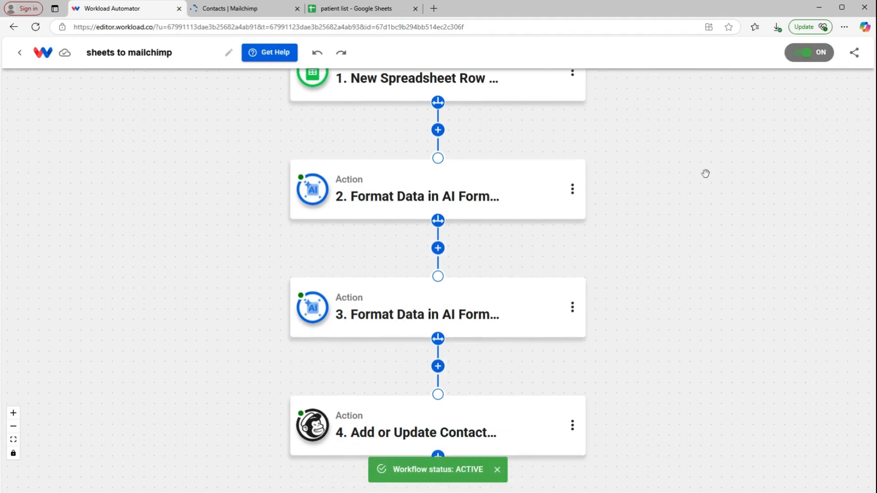
scroll(705, 174, up, 1)
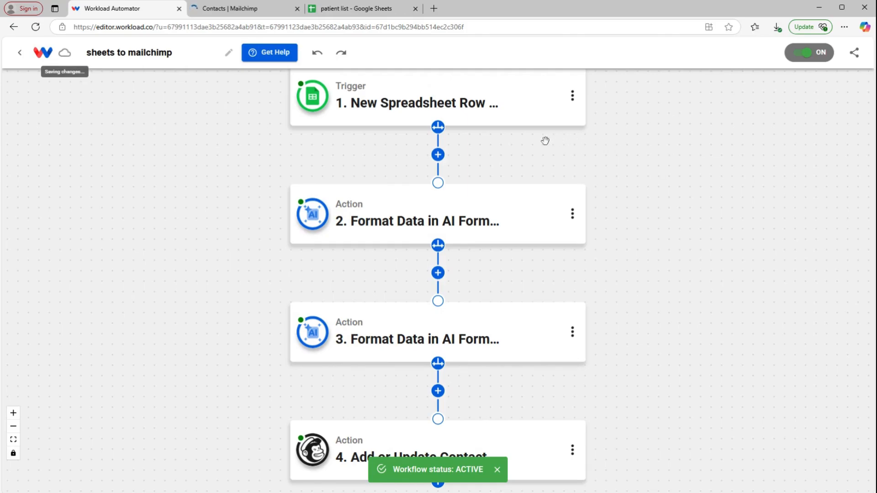
mouse_move(354, 115)
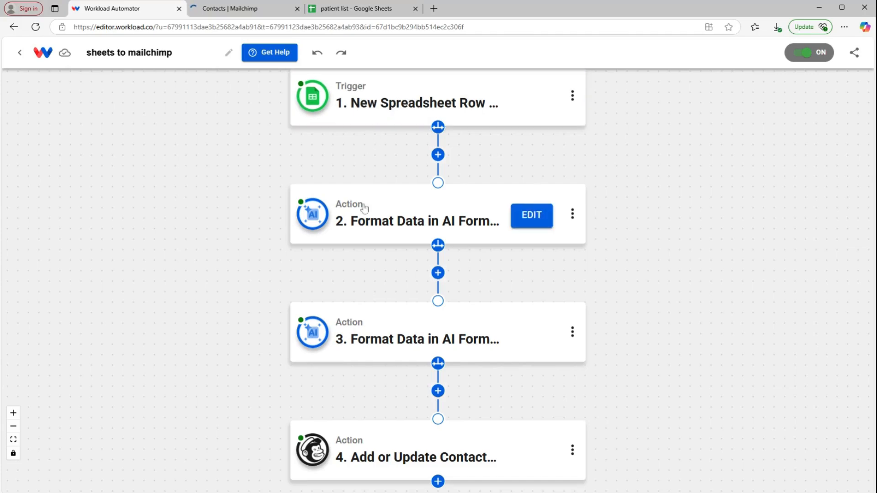
mouse_move(355, 335)
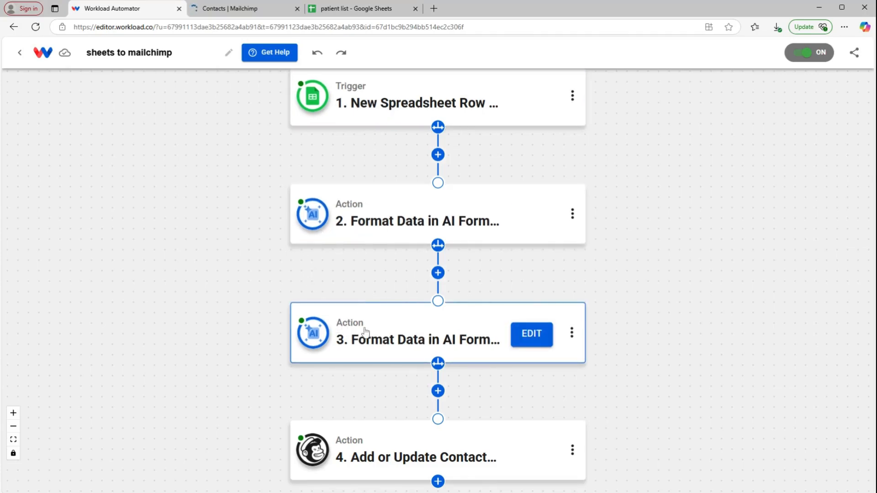
scroll(366, 327, down, 1)
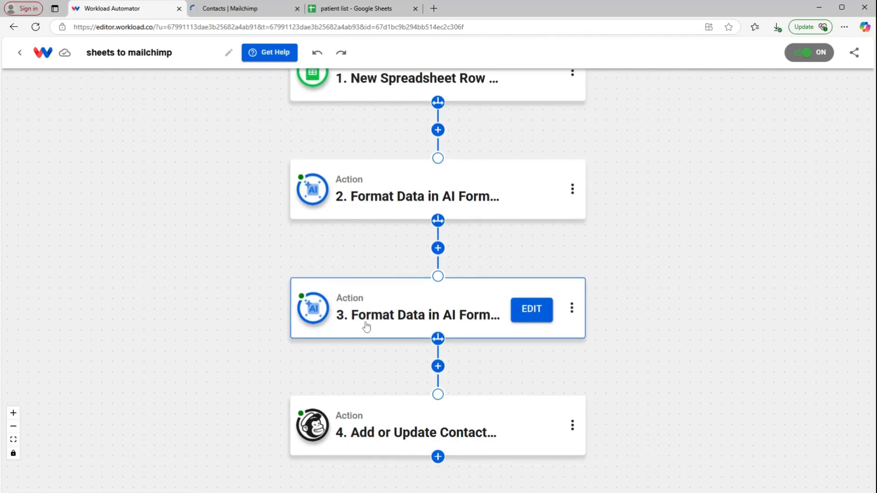
scroll(388, 435, down, 1)
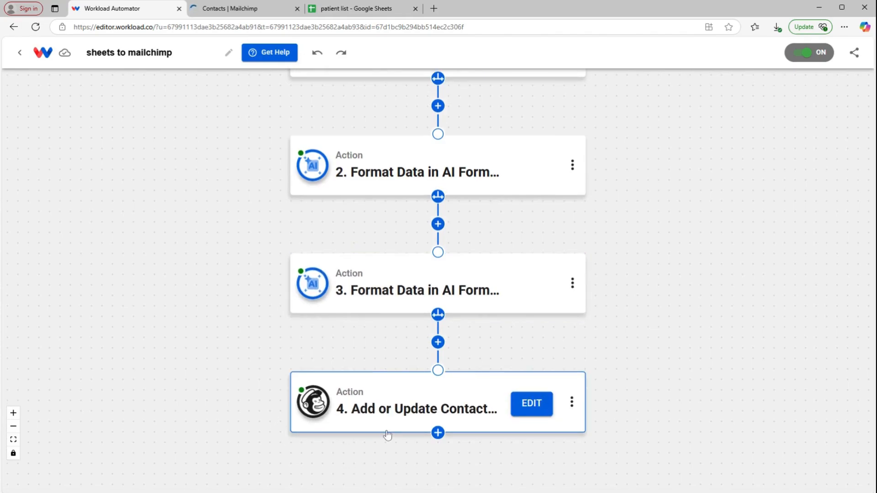